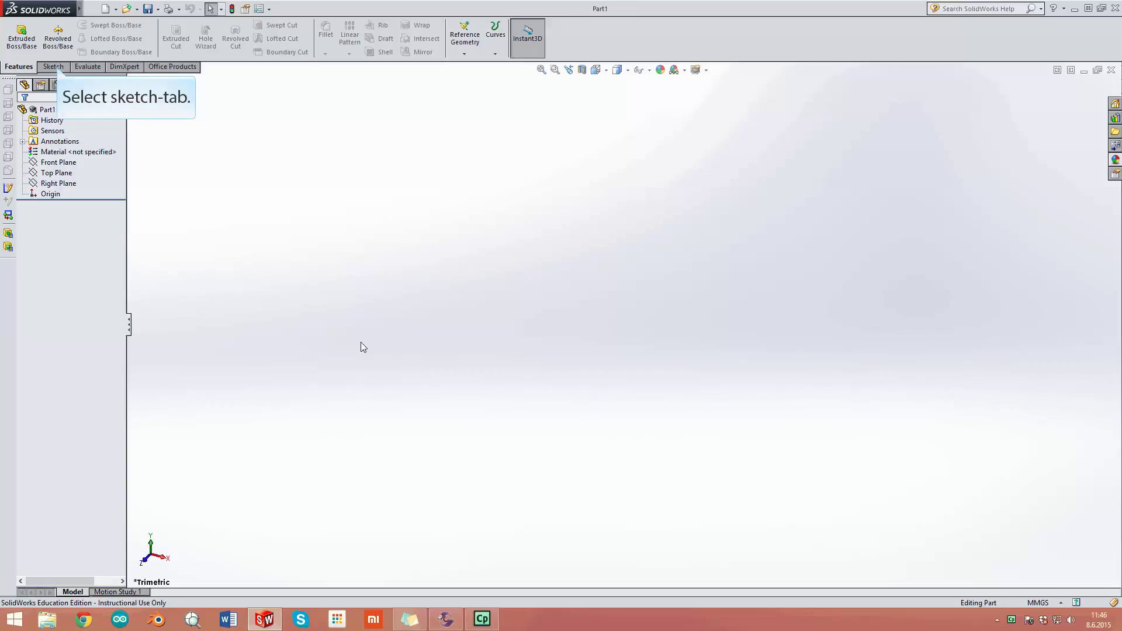
Step: Open a new sketch, Sketch1, on the Front Plane
click(53, 67)
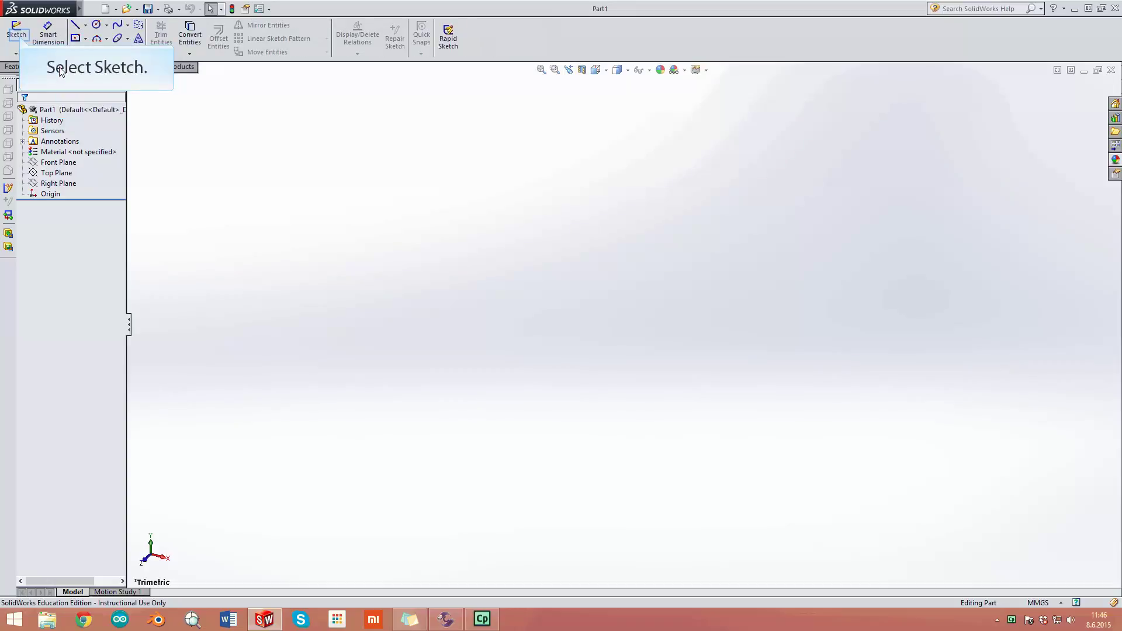
click(16, 30)
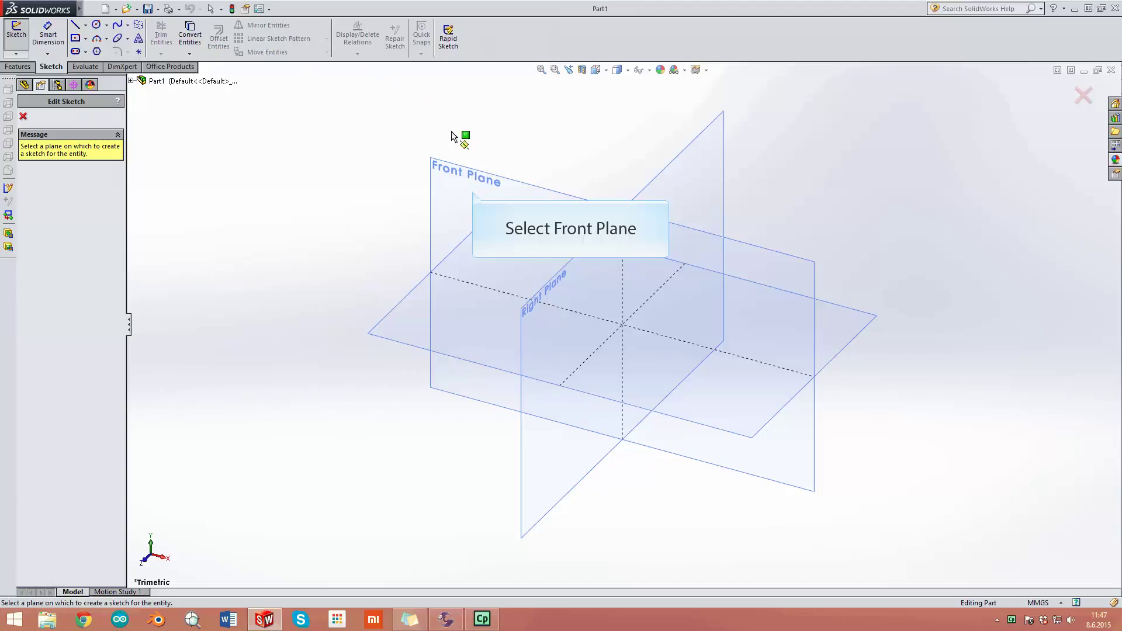
click(480, 190)
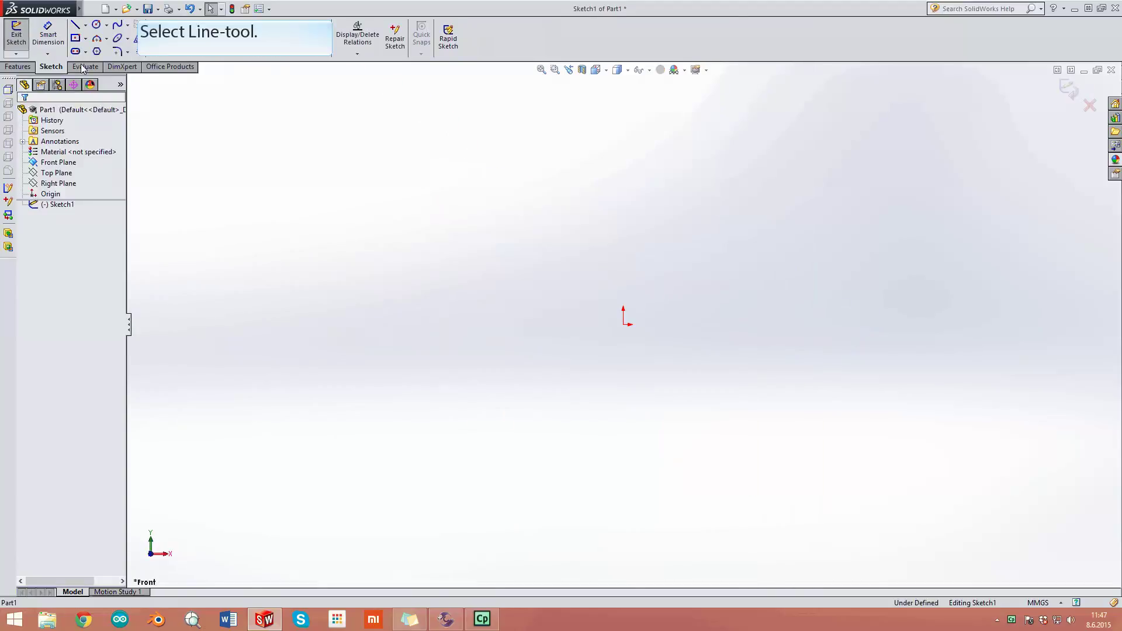
Step: Draw a short horizontal line with a longer vertical line running straight down from its right end
click(74, 23)
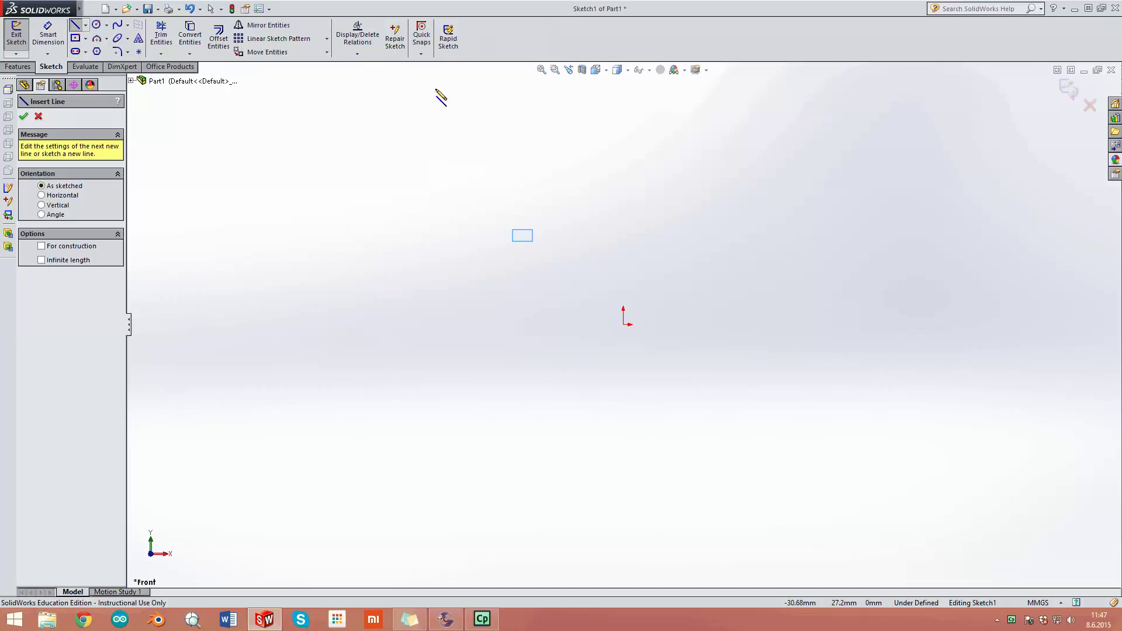
click(524, 236)
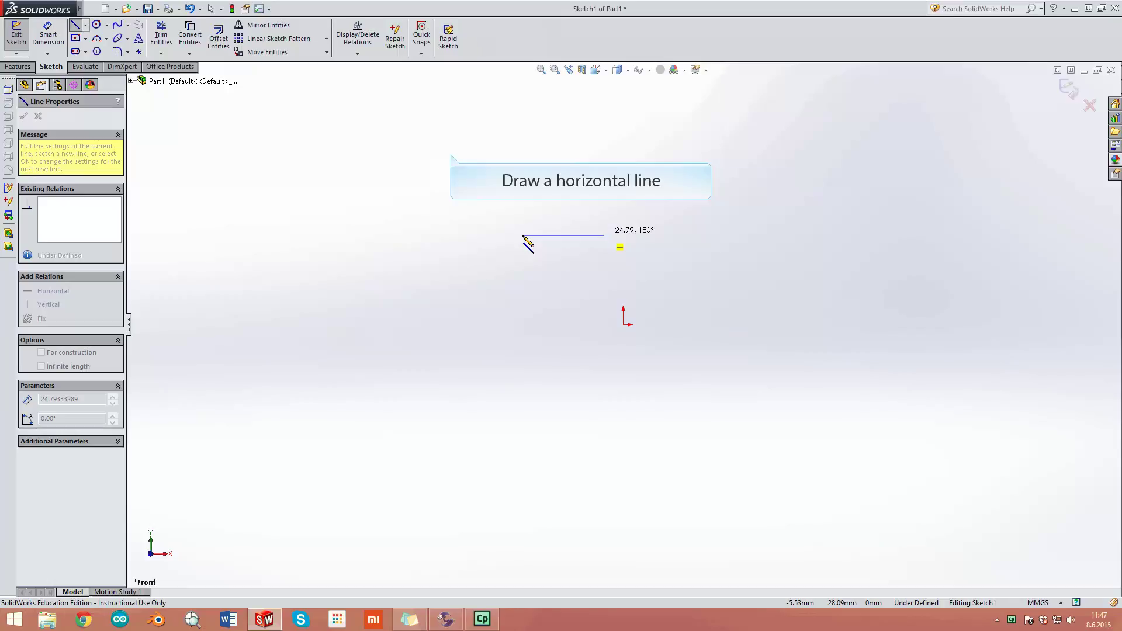
click(623, 235)
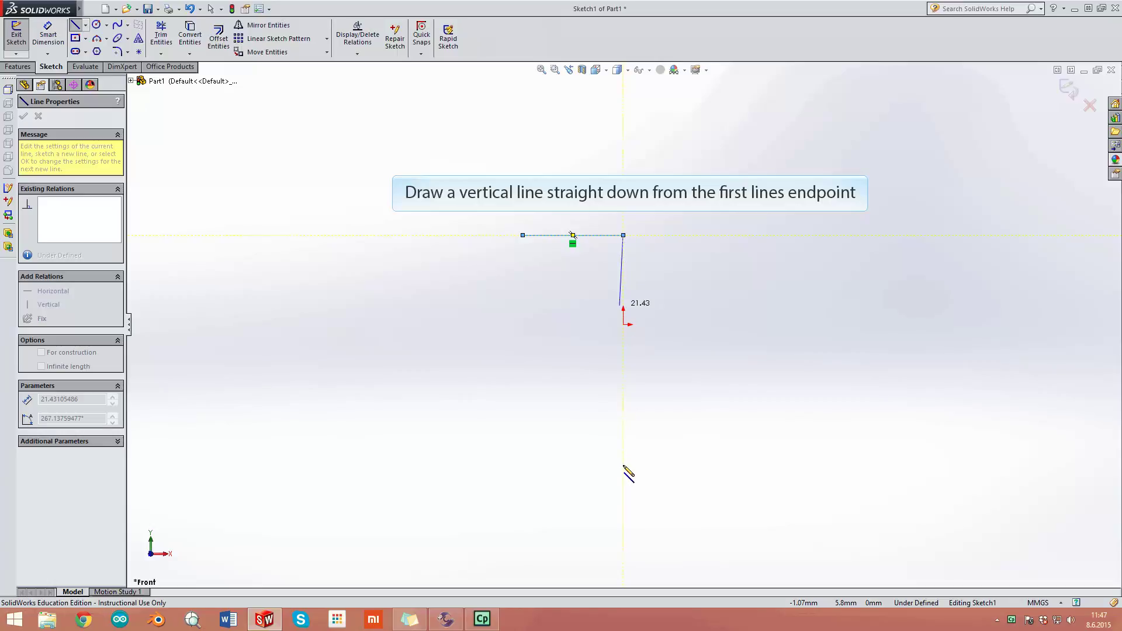
click(623, 465)
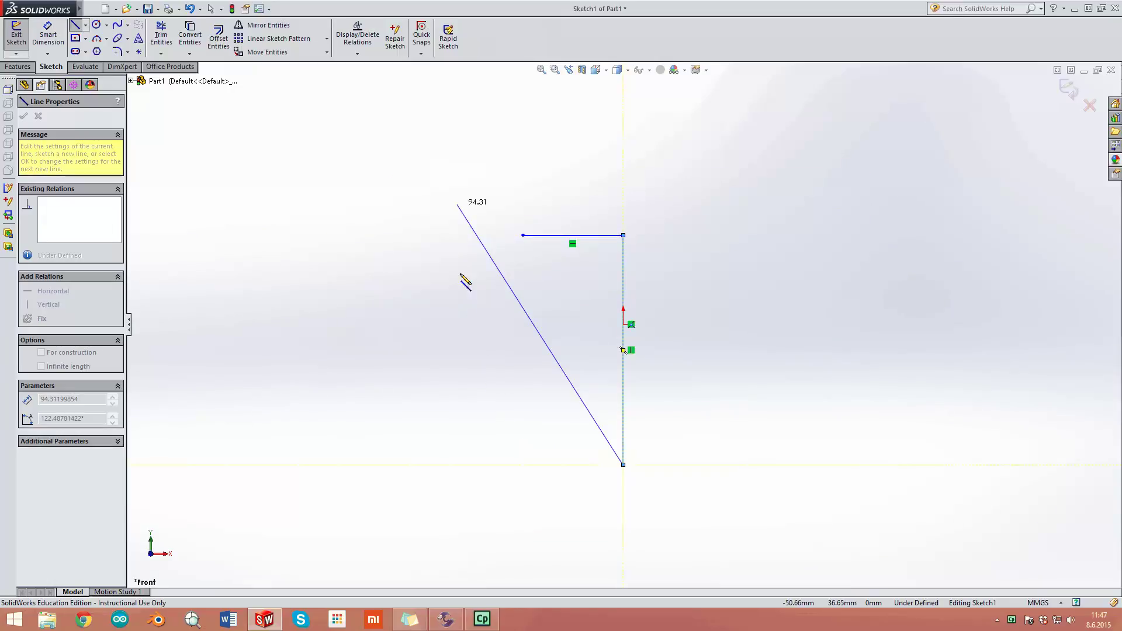
click(458, 206)
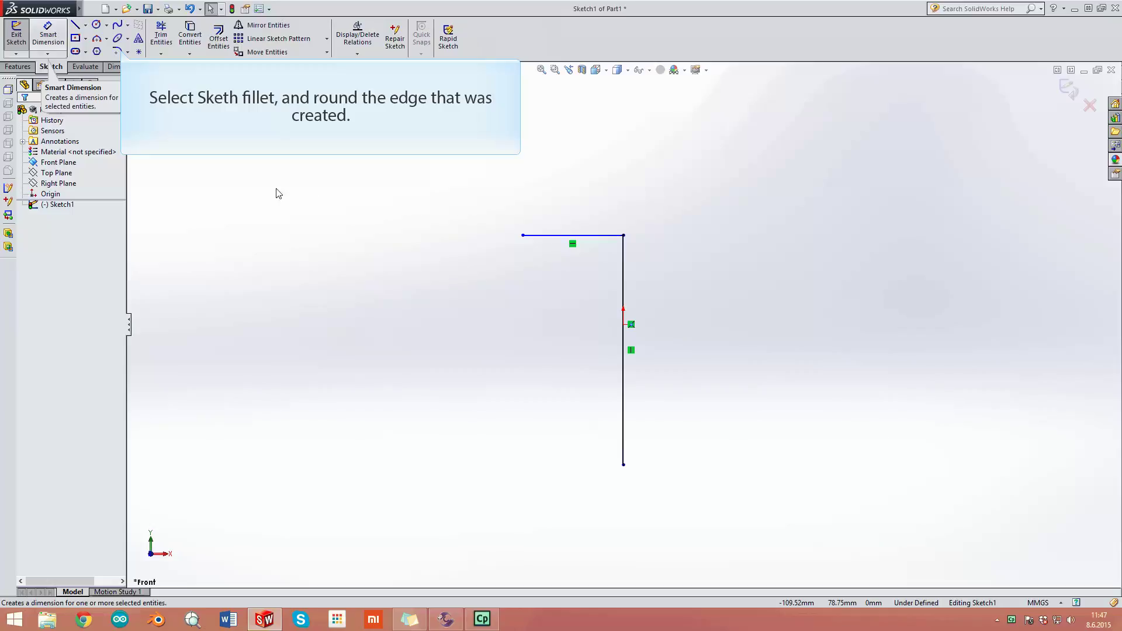
Step: Round the corner between the lines with a 10 mm sketch fillet and exit the sketch
click(117, 51)
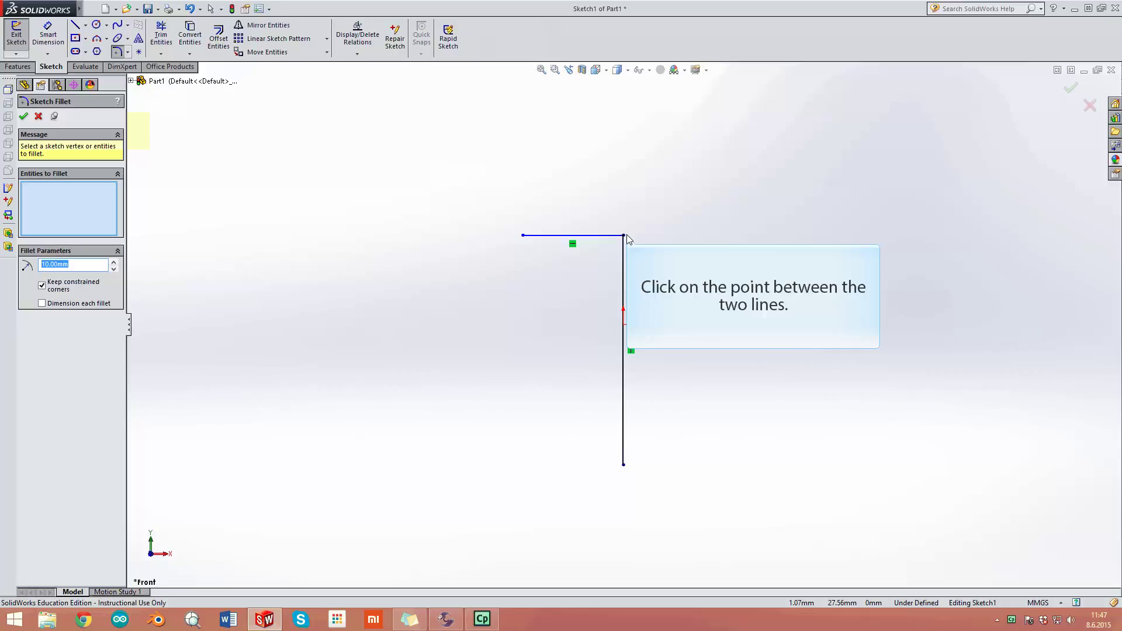
click(624, 236)
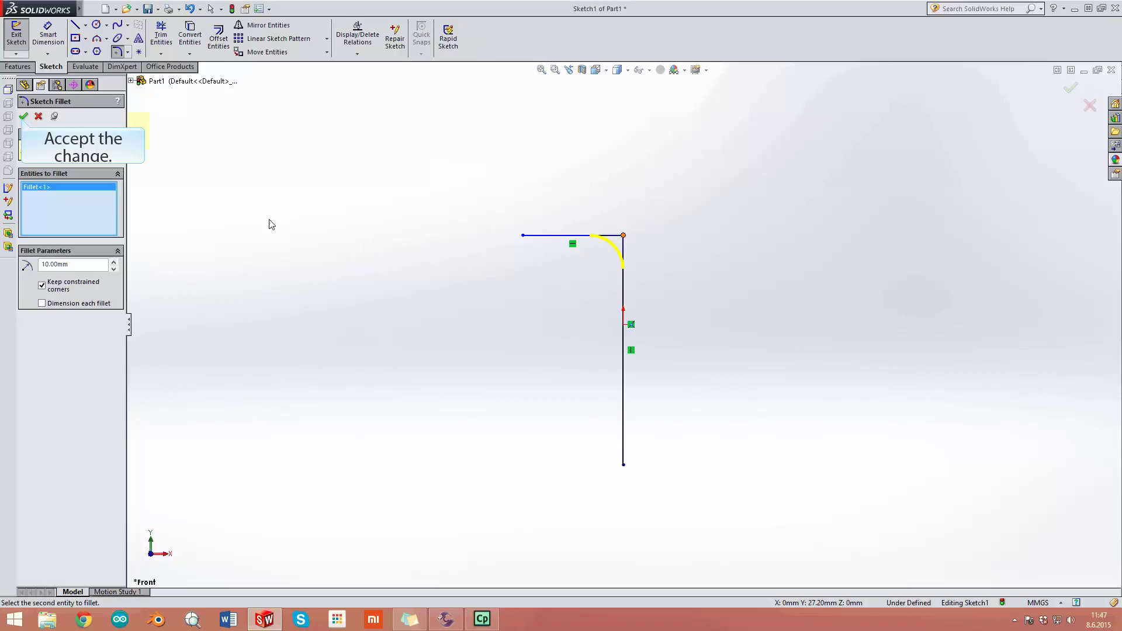
click(23, 116)
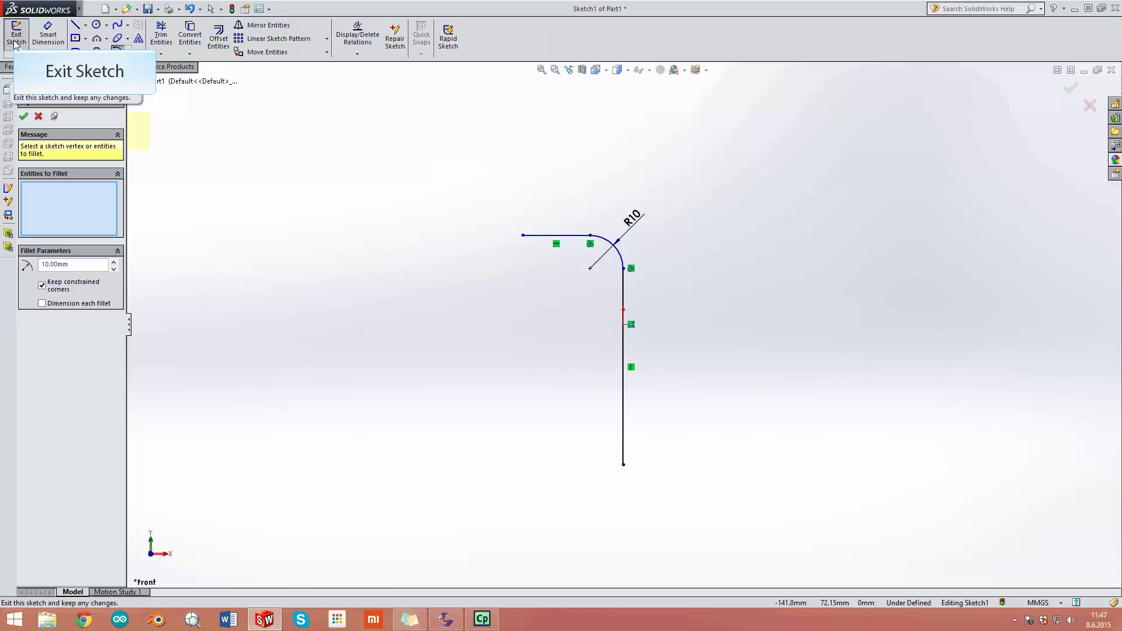
click(16, 41)
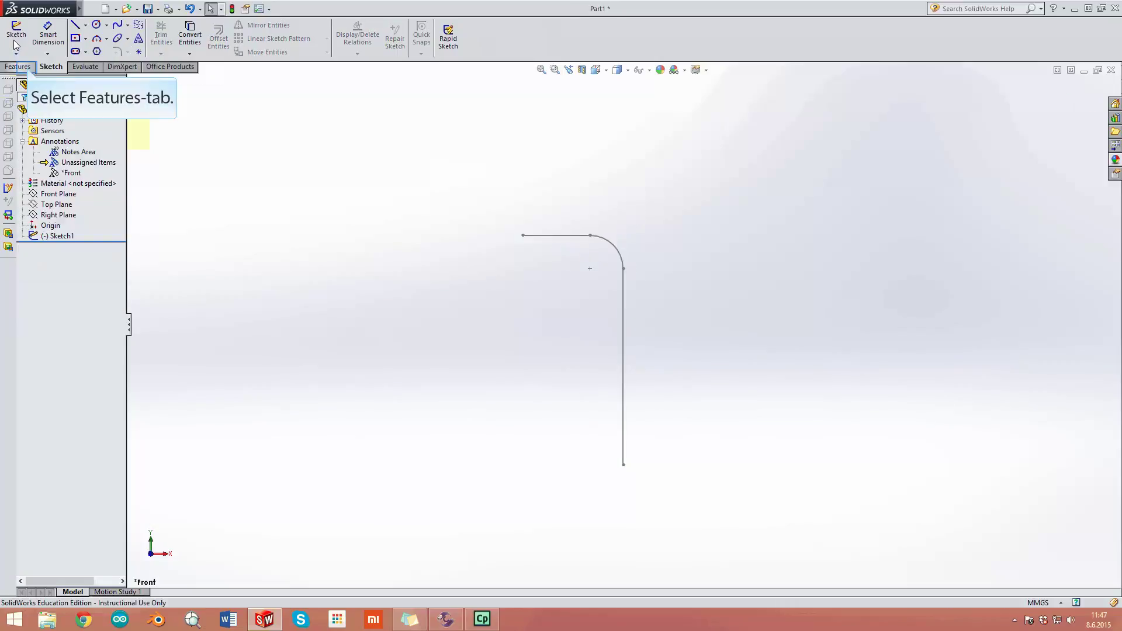
Step: Begin a new reference plane from the Reference Geometry menu
click(27, 68)
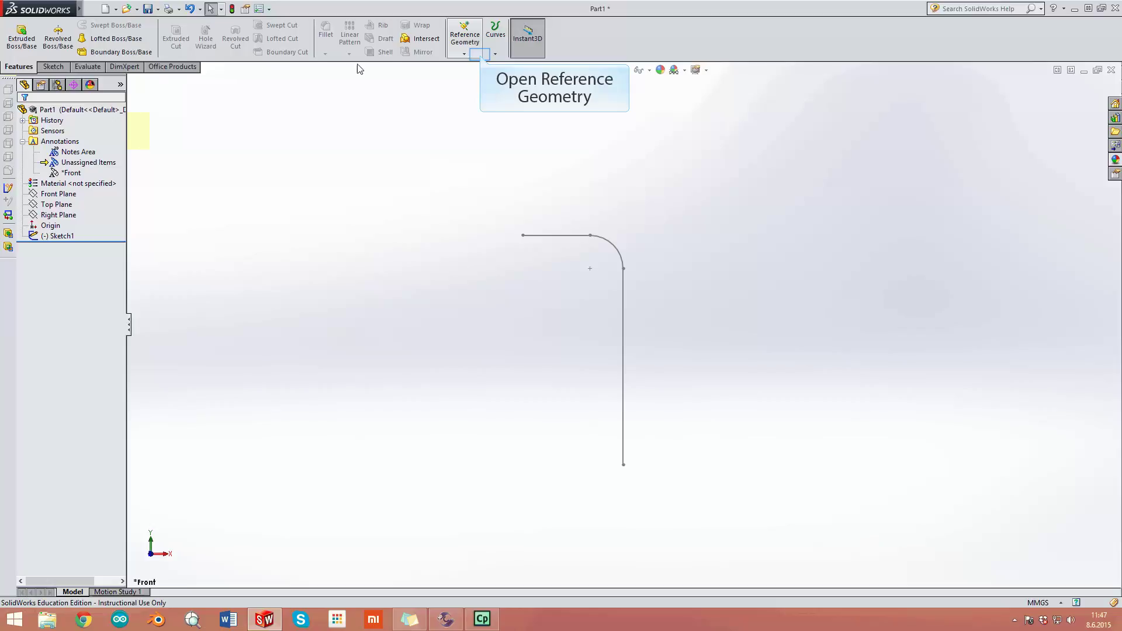
click(482, 59)
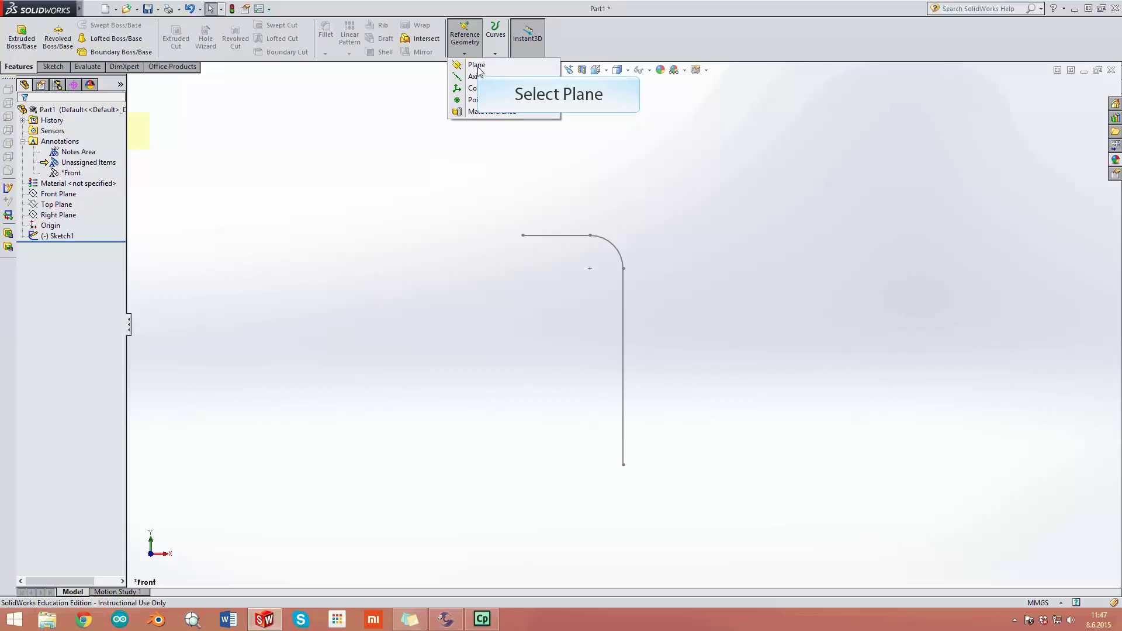
click(476, 65)
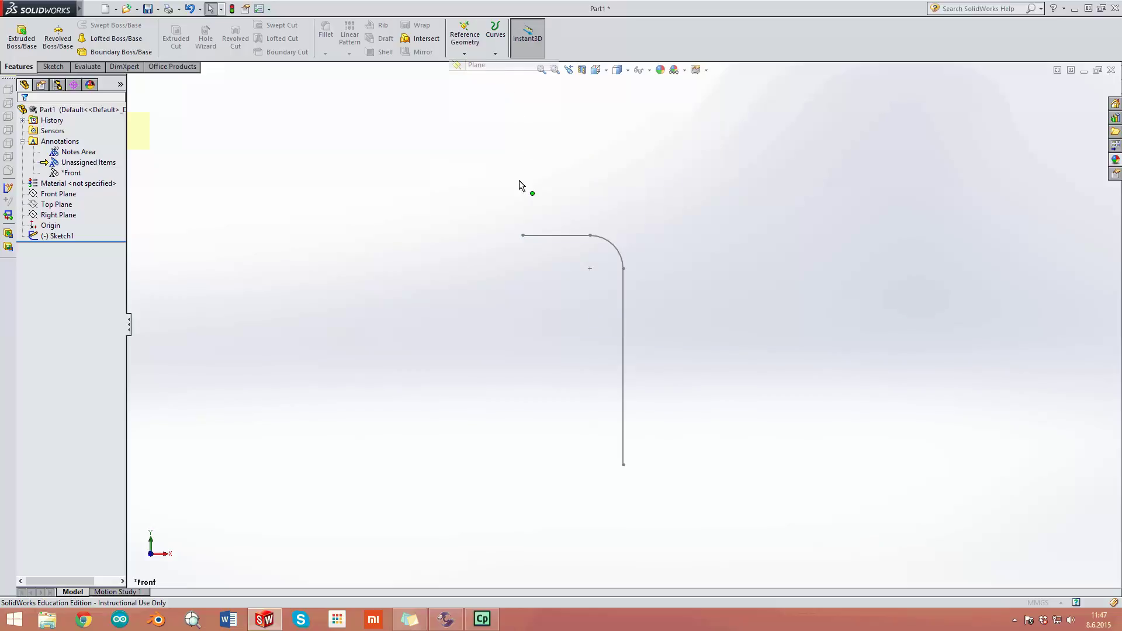
Step: Create Plane1 through the horizontal line's open end, parallel to the Right Plane
click(522, 236)
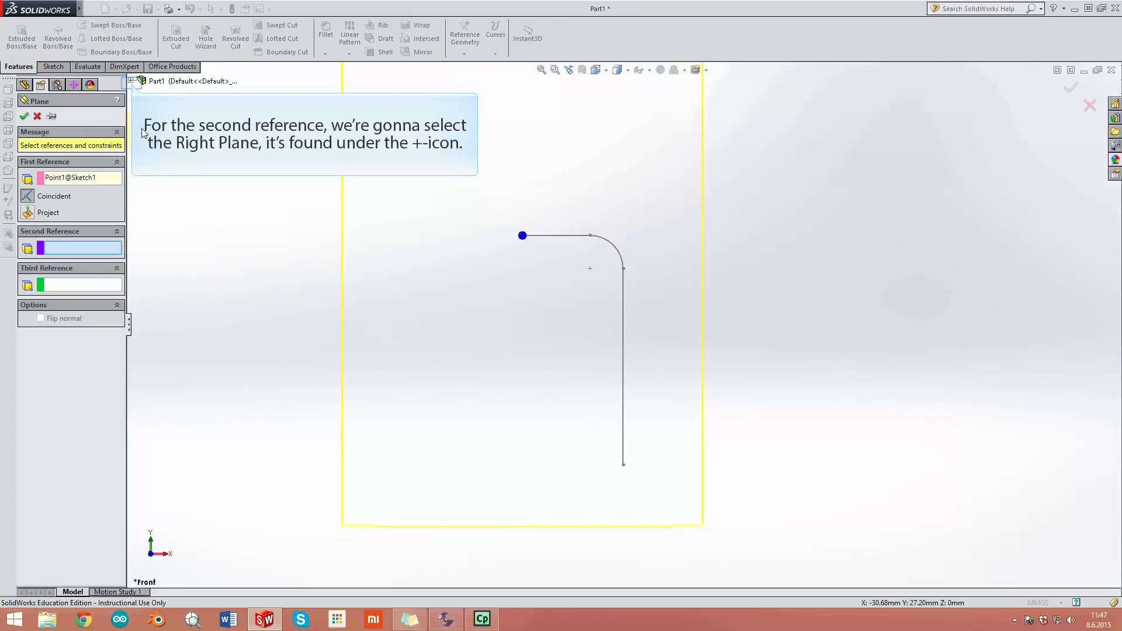
click(131, 80)
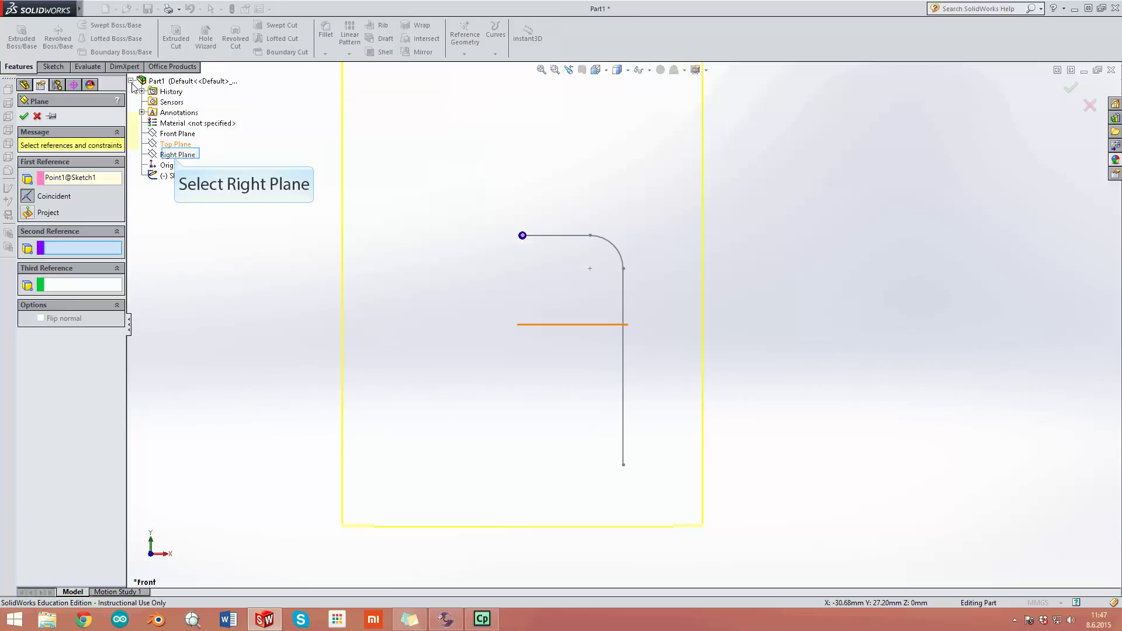
click(175, 158)
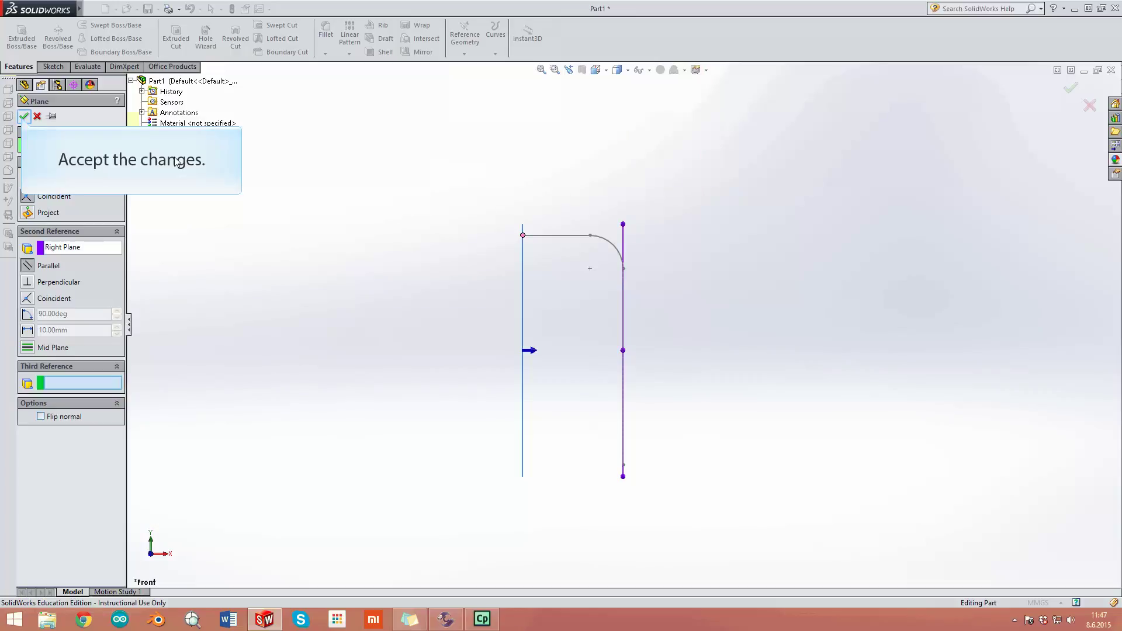
click(23, 117)
middle_drag(321, 218, 436, 215)
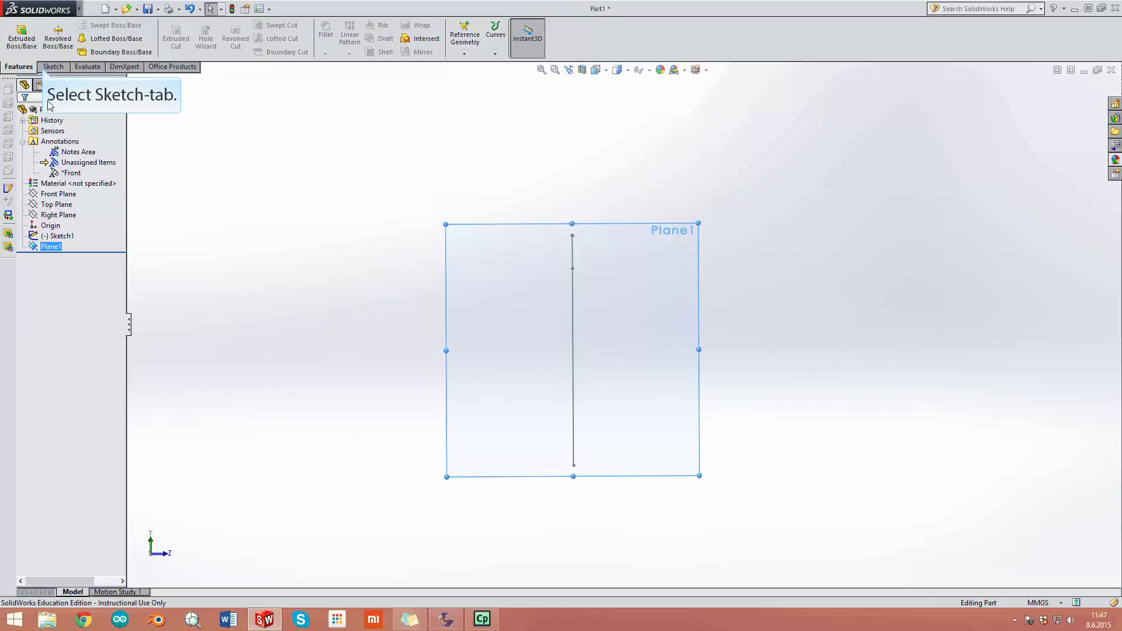
Step: On Plane1, sketch a radius 2 circle centred on the path's open end, then exit the sketch
click(43, 70)
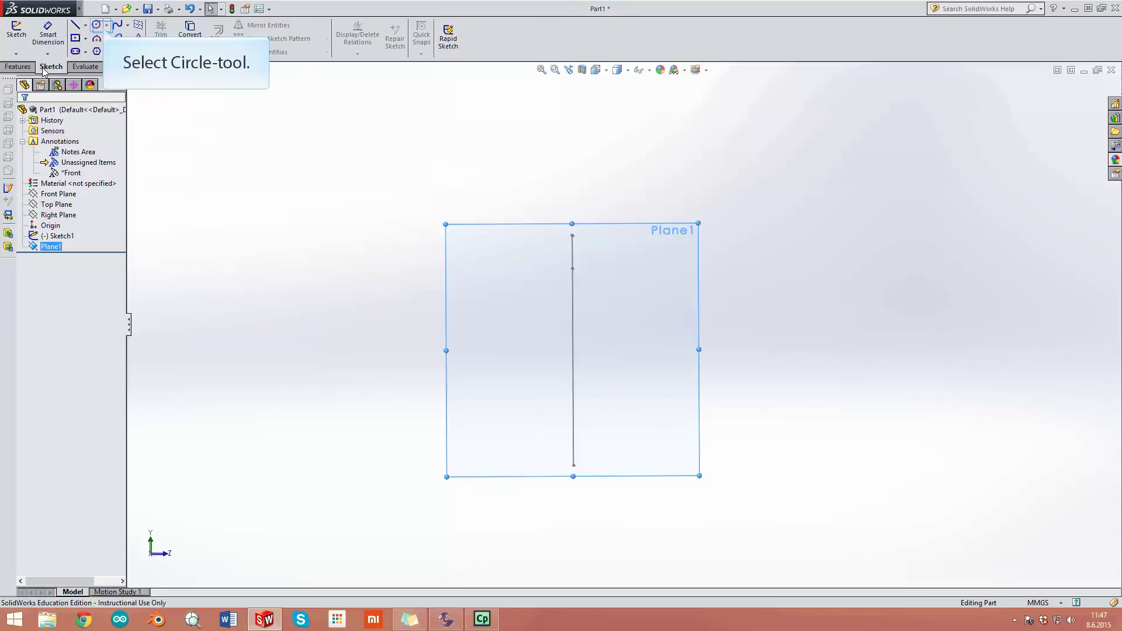
click(97, 24)
scroll(584, 245, down, 2)
scroll(591, 261, down, 3)
scroll(593, 288, down, 3)
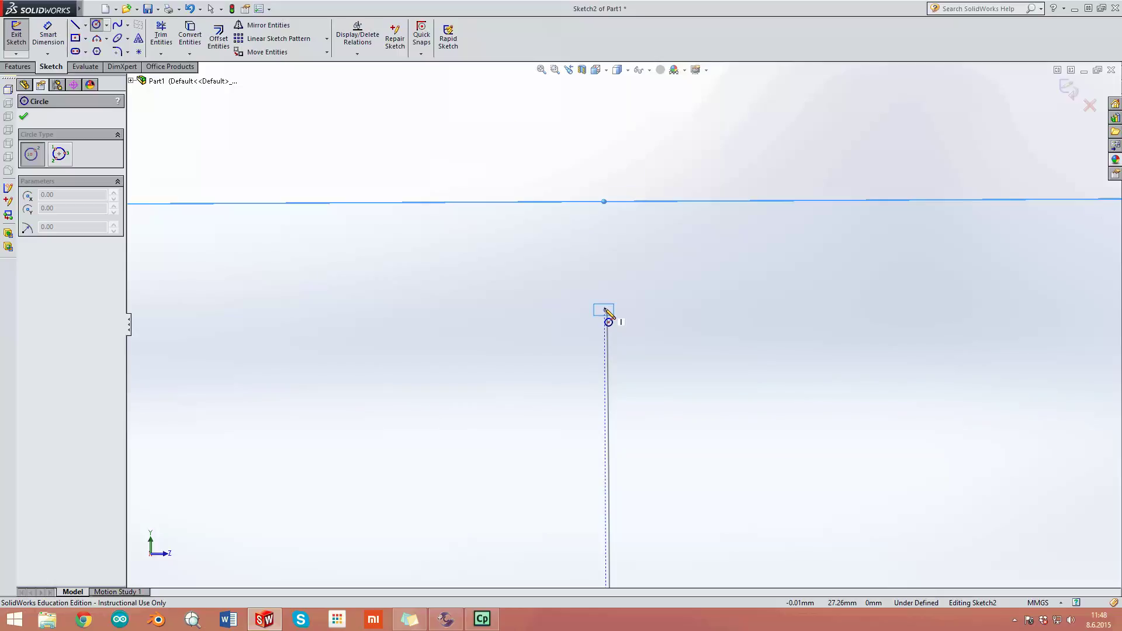
middle_drag(606, 310, 534, 318)
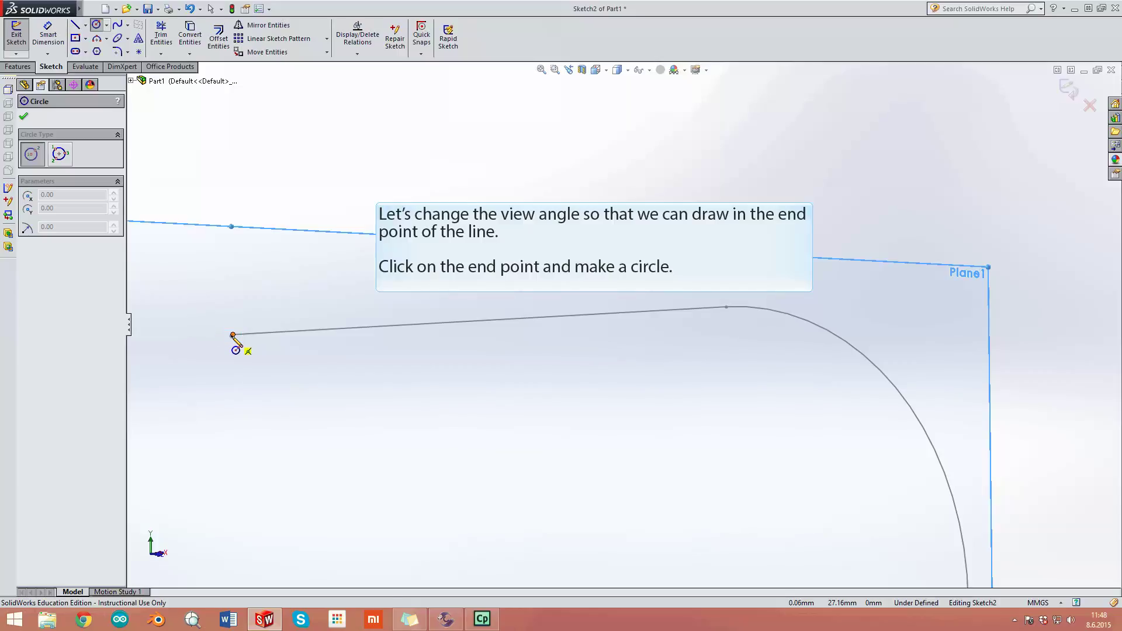
click(234, 335)
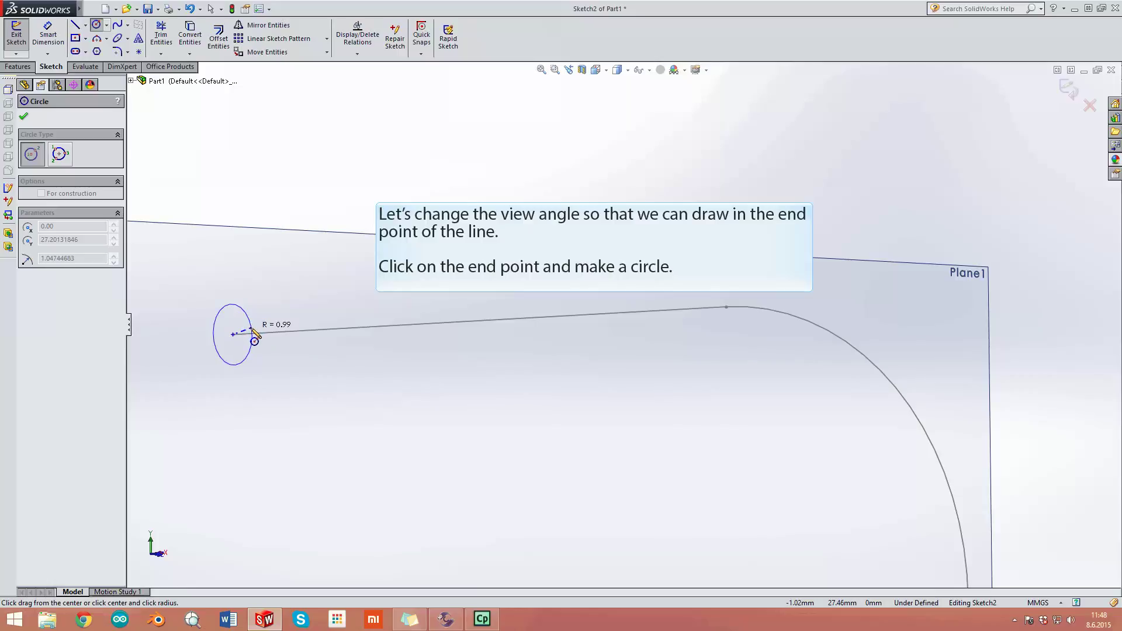
click(258, 334)
text(2)
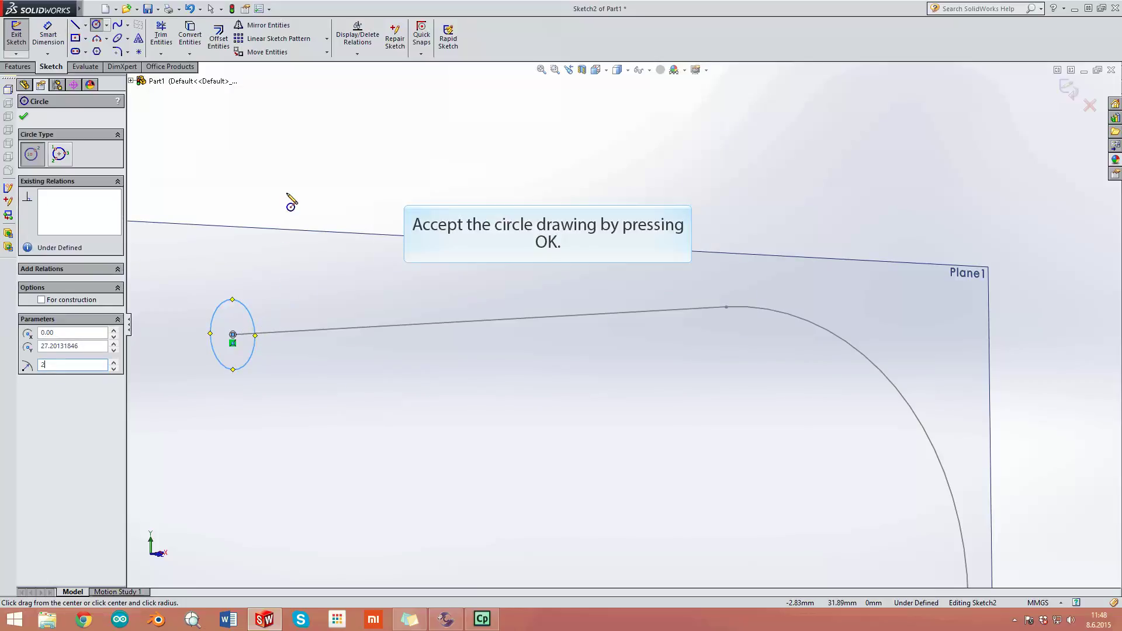
key(Return)
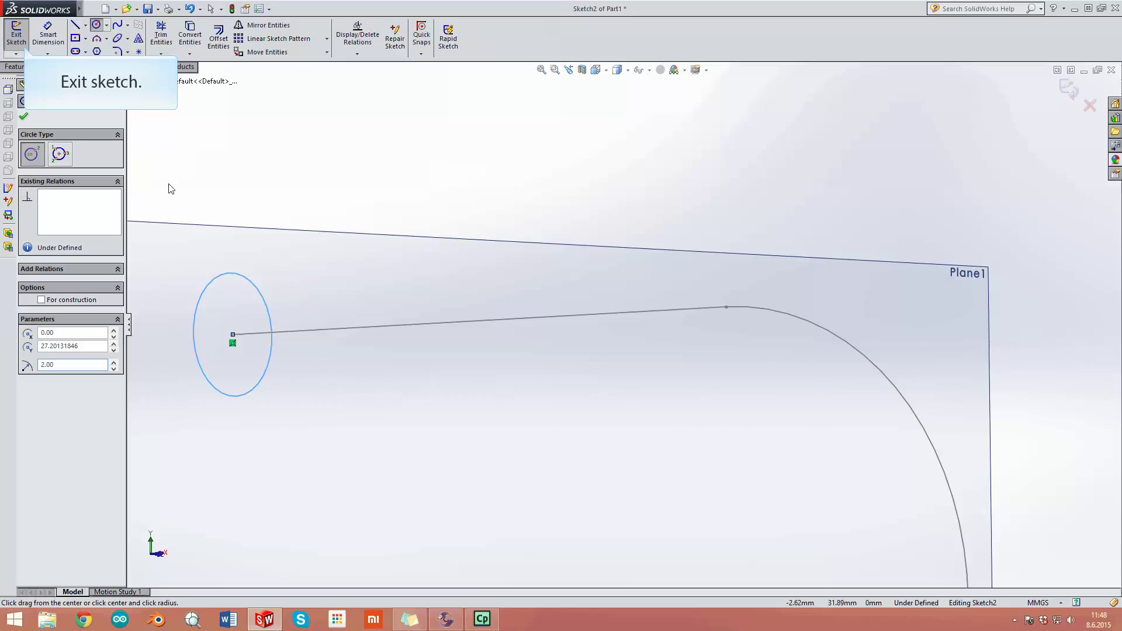
click(16, 35)
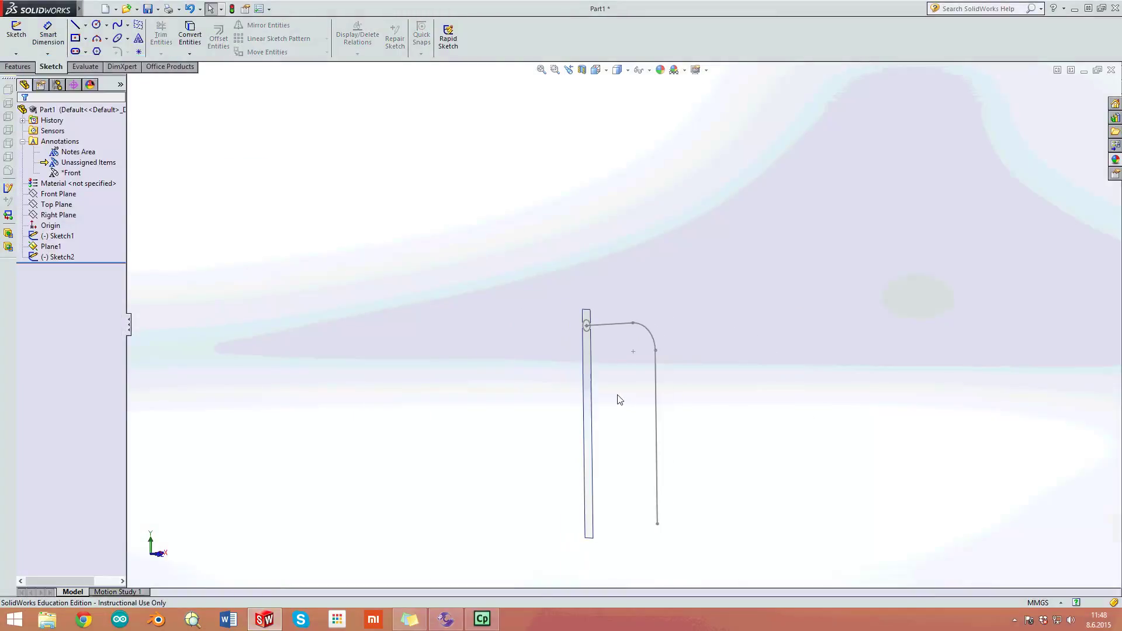
Step: Sweep the Sketch2 circle profile along the Sketch1 path to create the solid Sweep1
scroll(620, 400, down, 2)
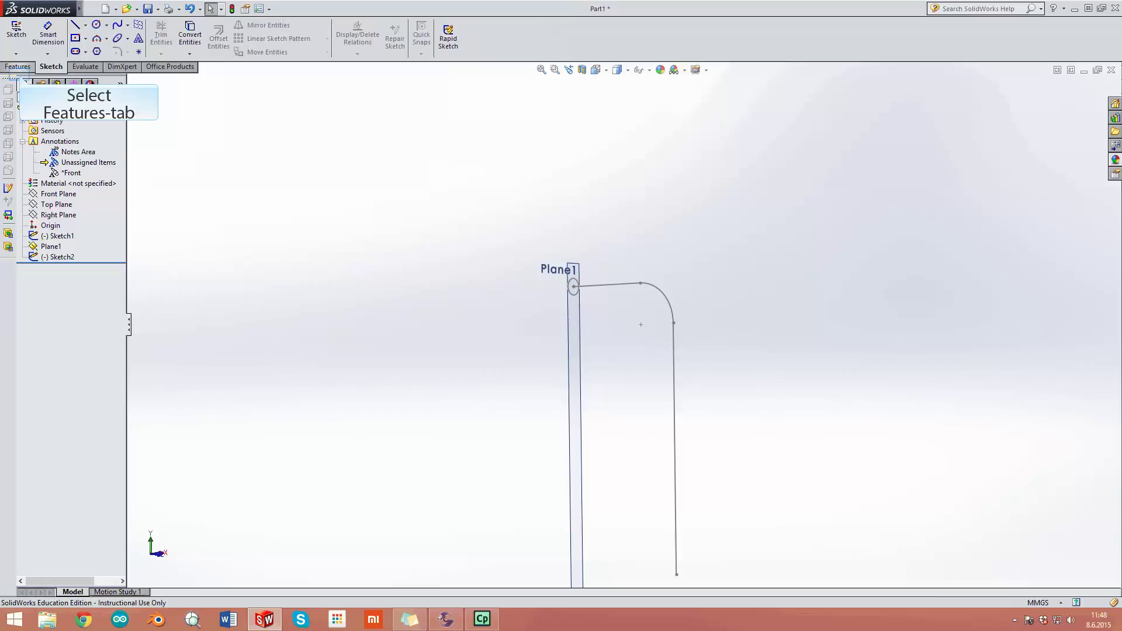
click(19, 68)
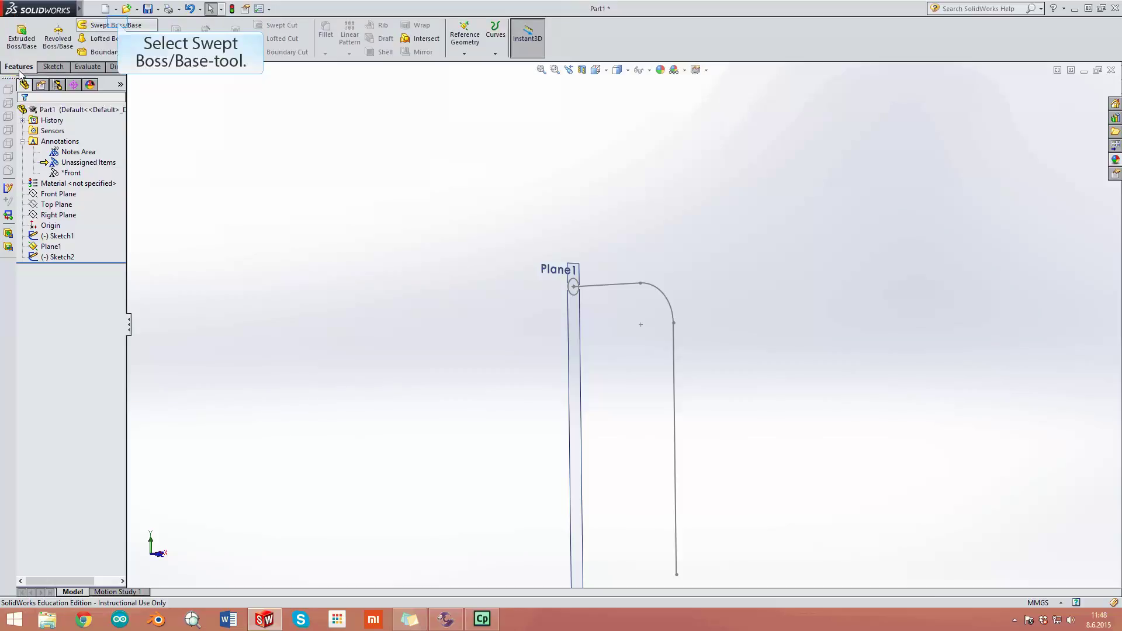
click(119, 26)
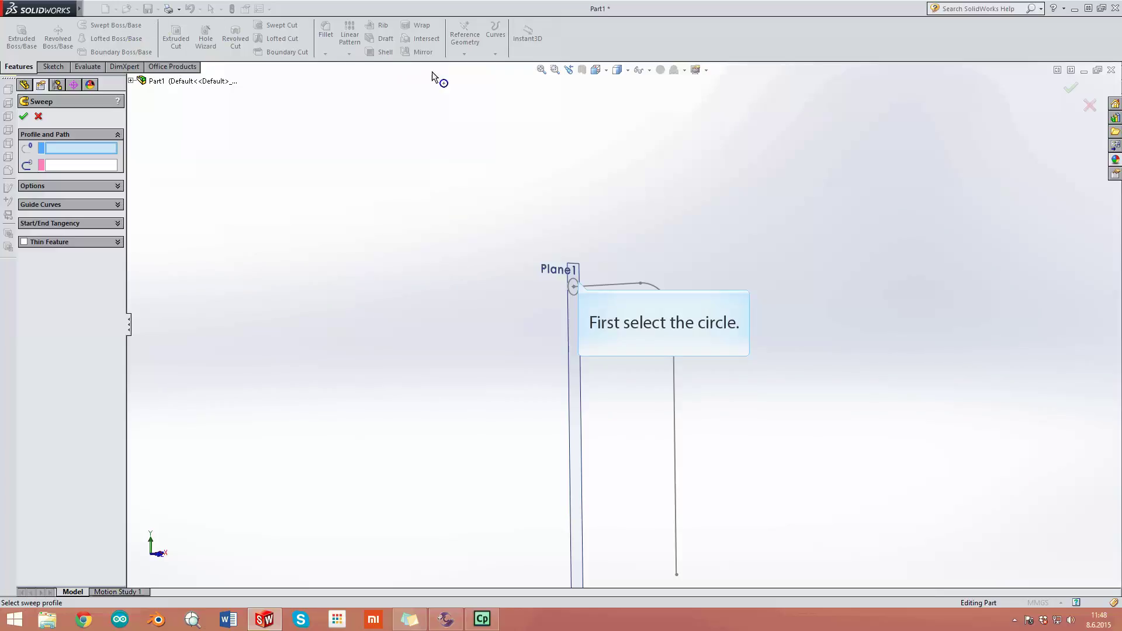
click(576, 282)
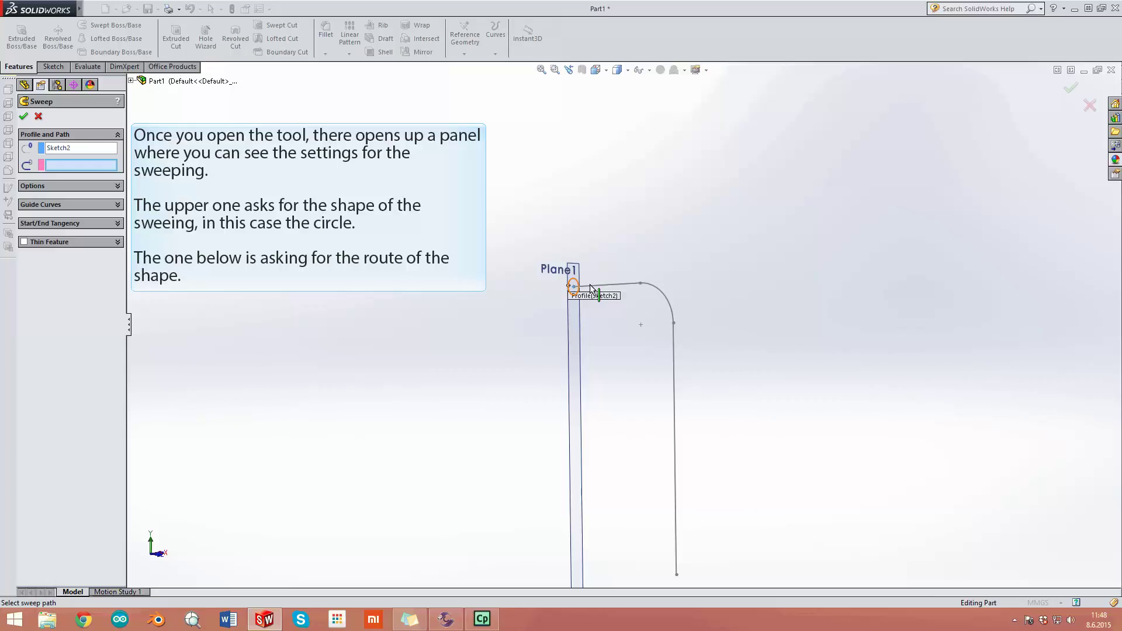
click(591, 284)
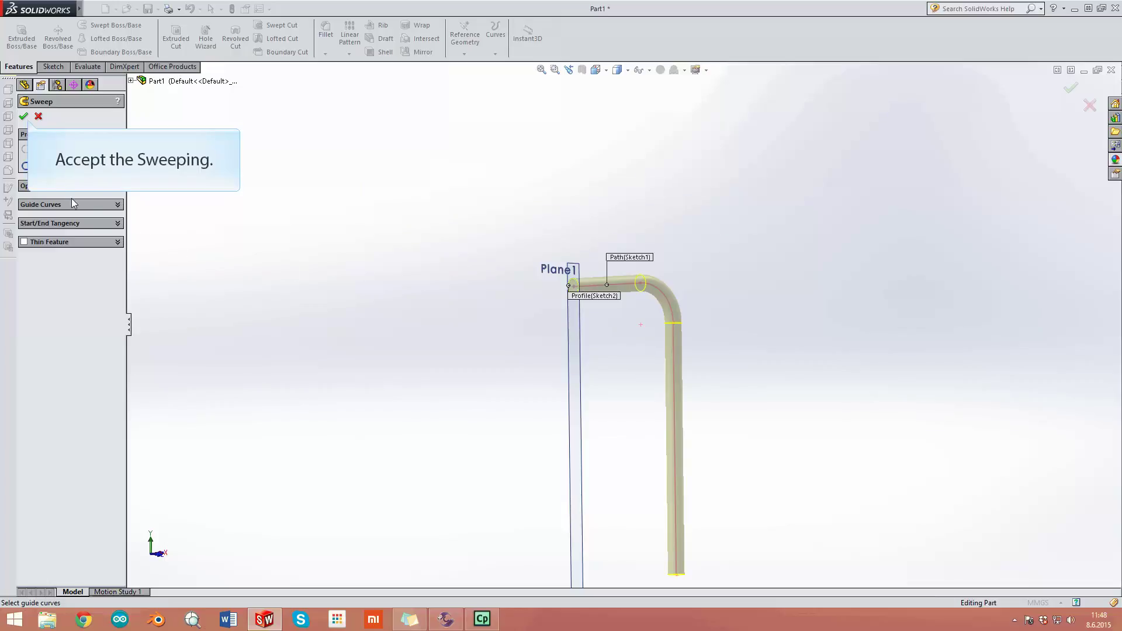
click(23, 116)
Step: Orbit and zoom in on the tube's round end at Plane1
mouse_move(692, 276)
middle_down()
mouse_move(654, 263)
mouse_move(559, 298)
mouse_move(454, 313)
mouse_move(698, 346)
middle_up()
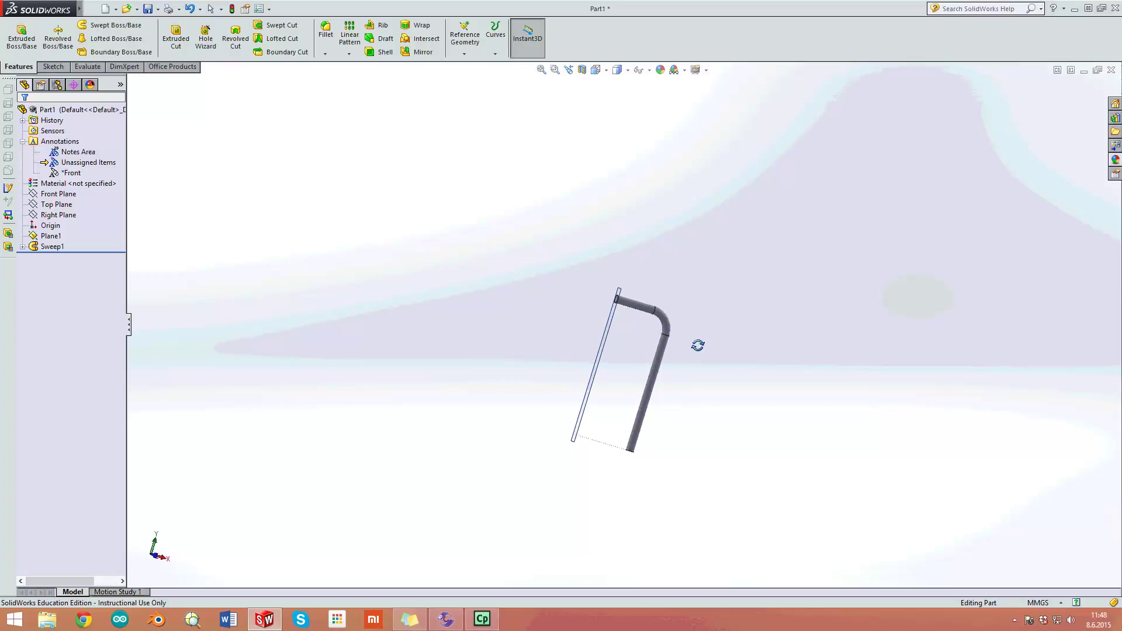
scroll(609, 308, down, 2)
scroll(609, 310, down, 2)
scroll(609, 310, down, 2)
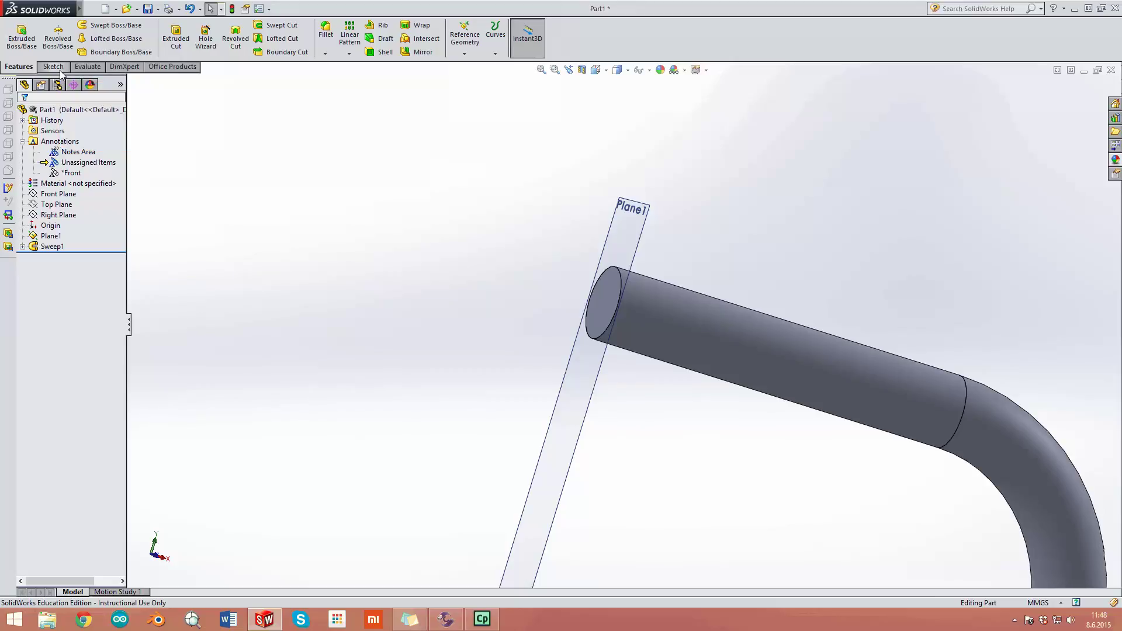
Step: Start Sketch3 on the tube's flat end face for a circle
click(61, 71)
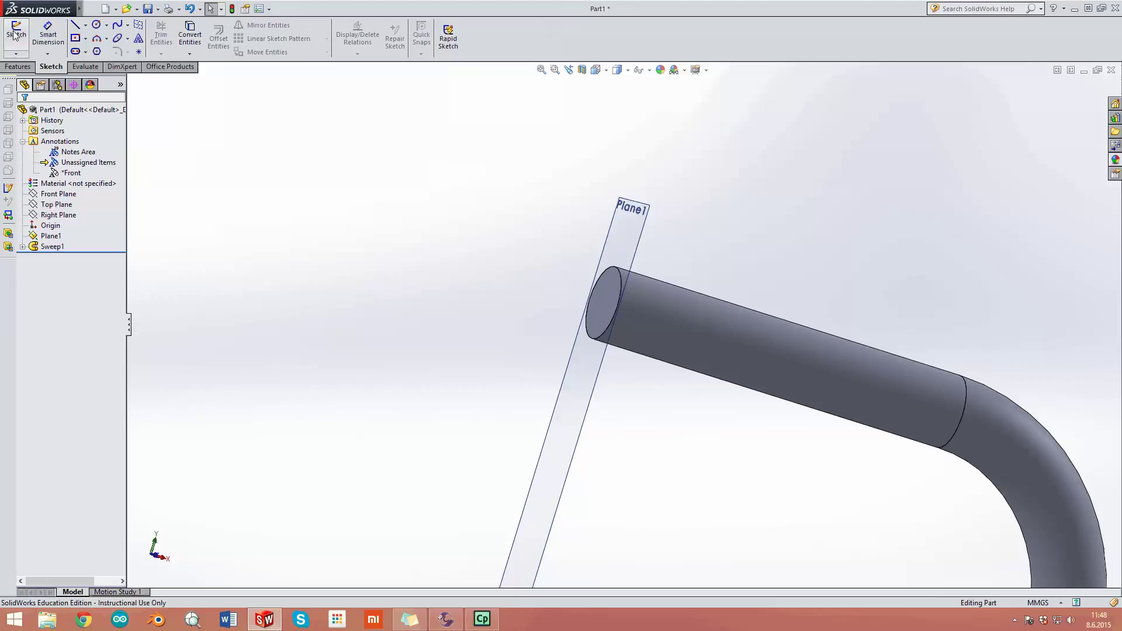
click(15, 35)
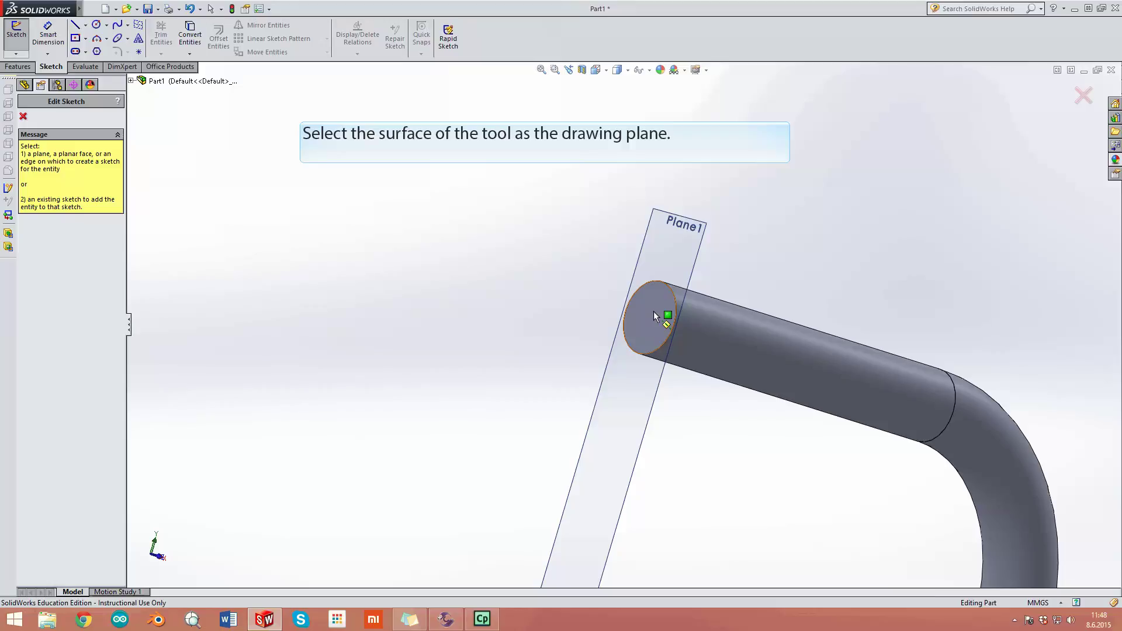
click(654, 313)
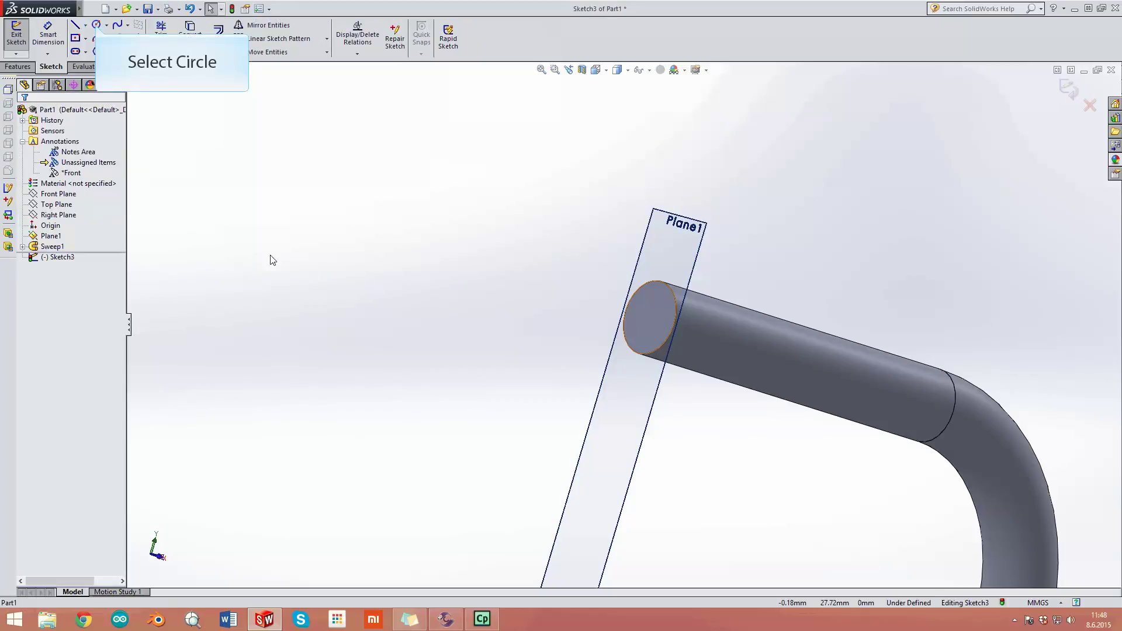
click(96, 26)
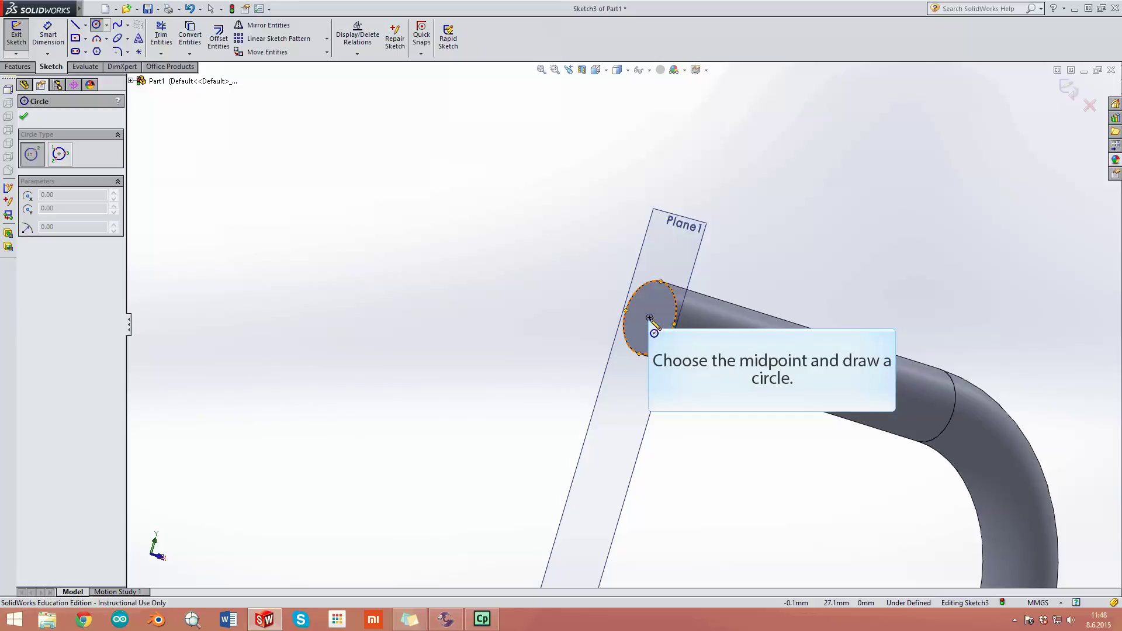
Step: Draw a circle centred on the end face, dimension it to 6 mm diameter, and exit the sketch
click(650, 317)
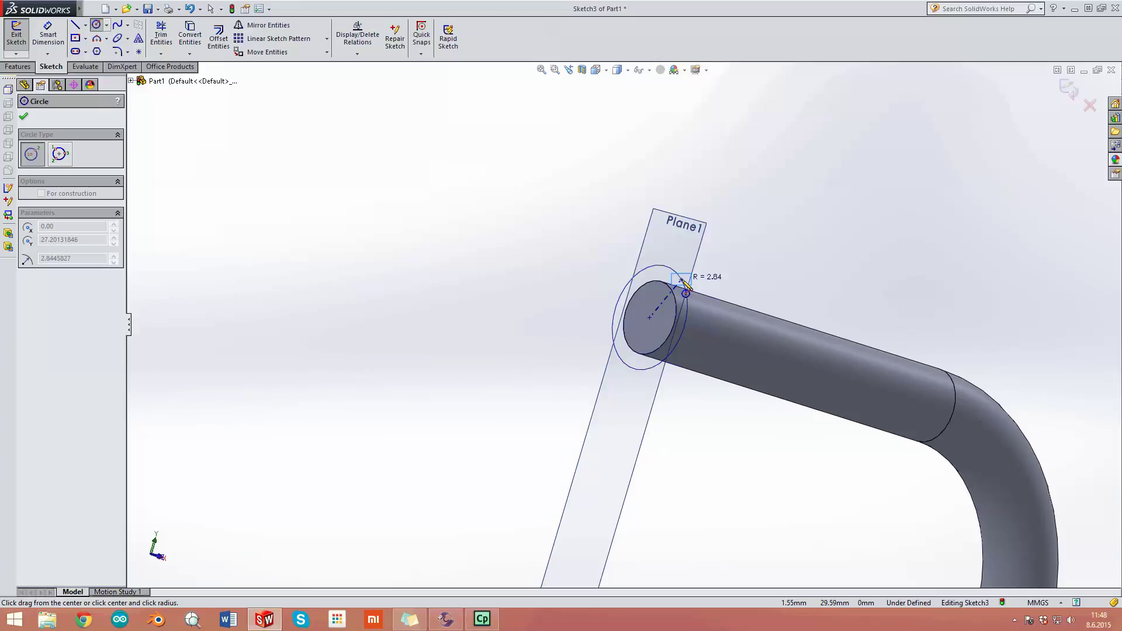
click(685, 285)
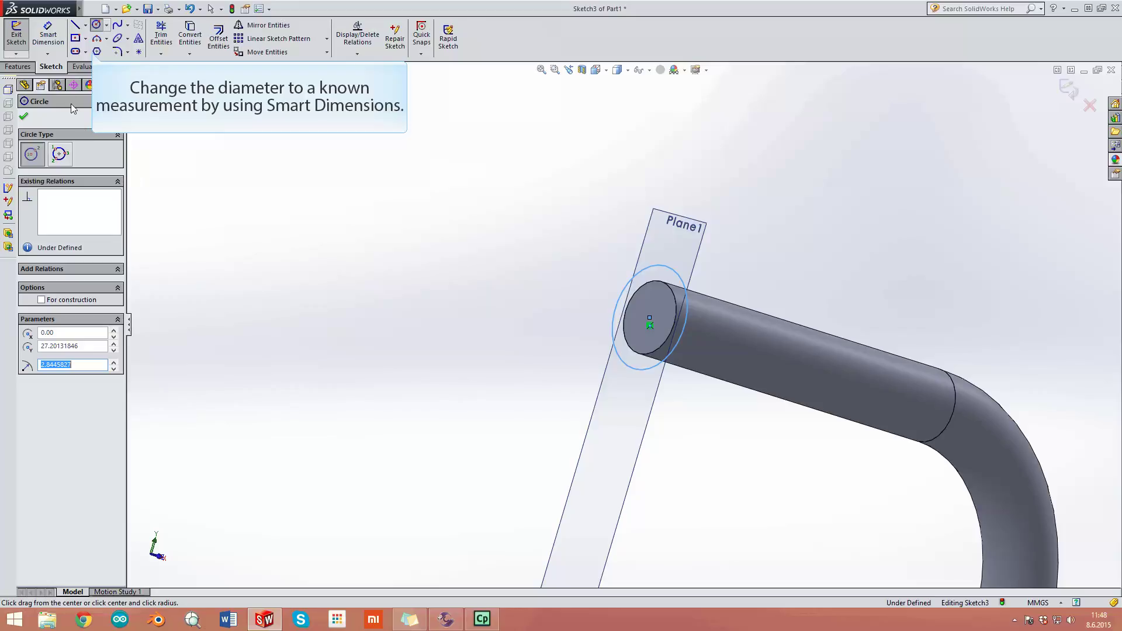
click(50, 34)
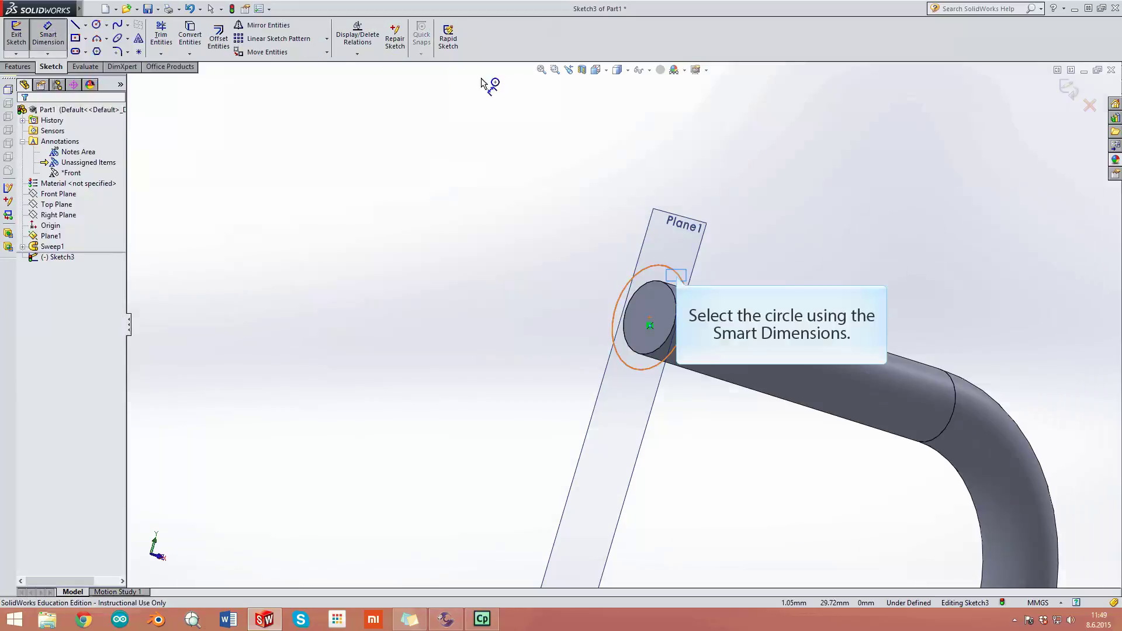
click(678, 279)
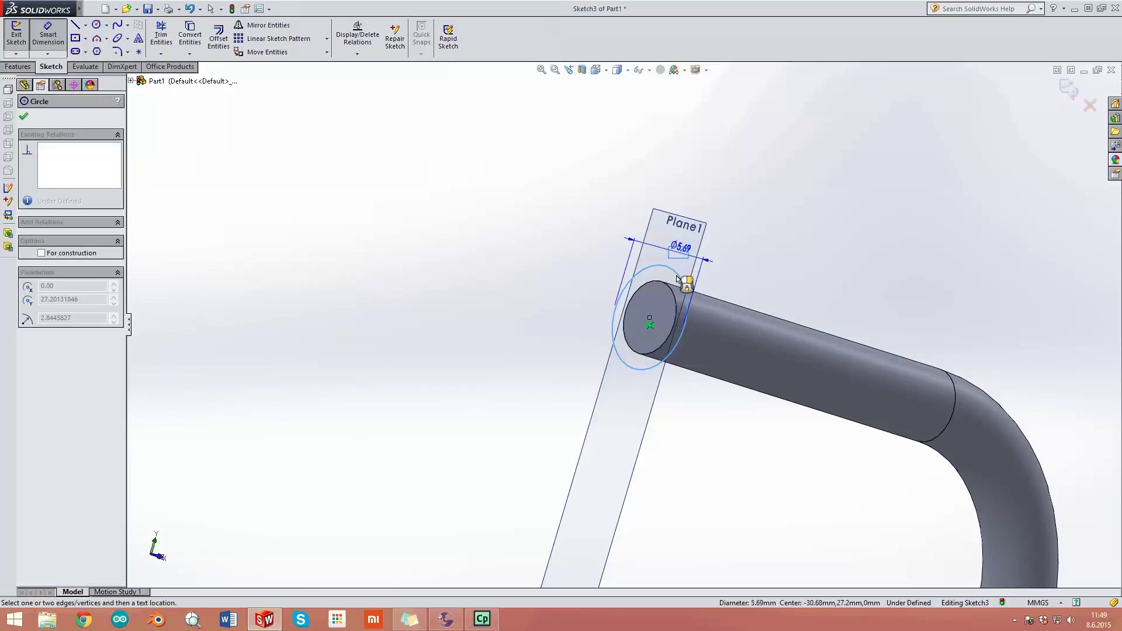
click(696, 250)
text(6)
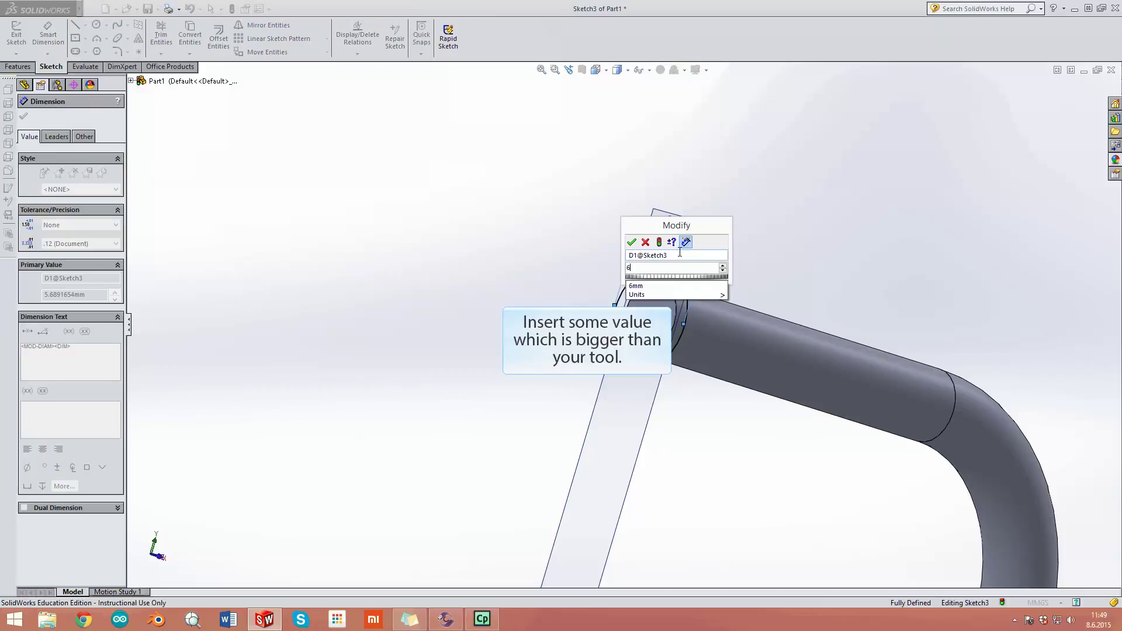
key(Return)
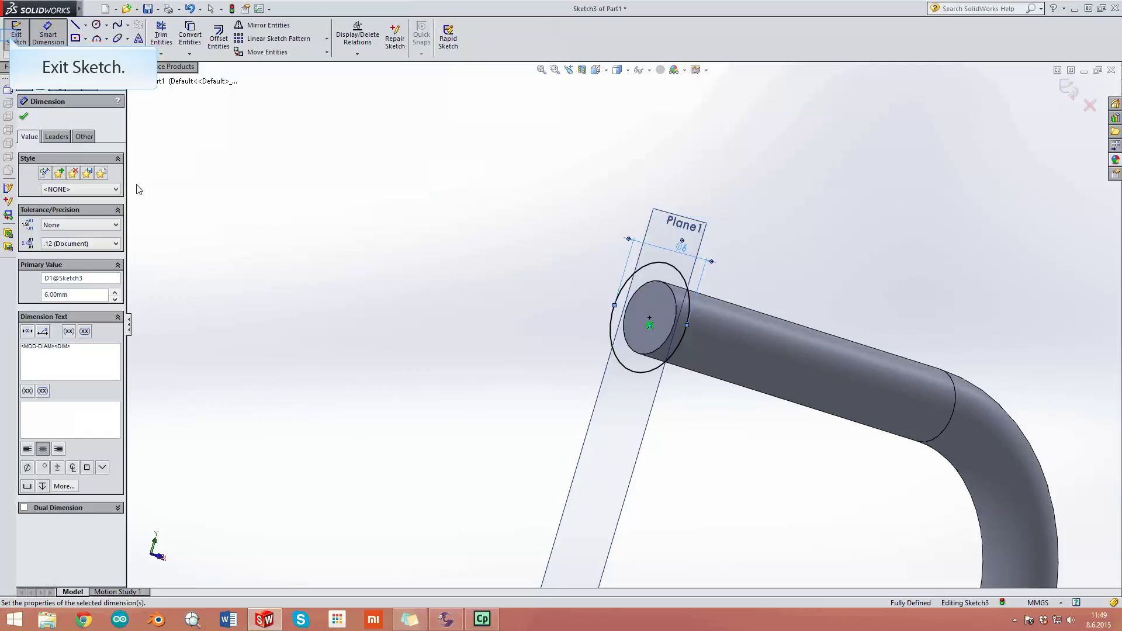
click(17, 34)
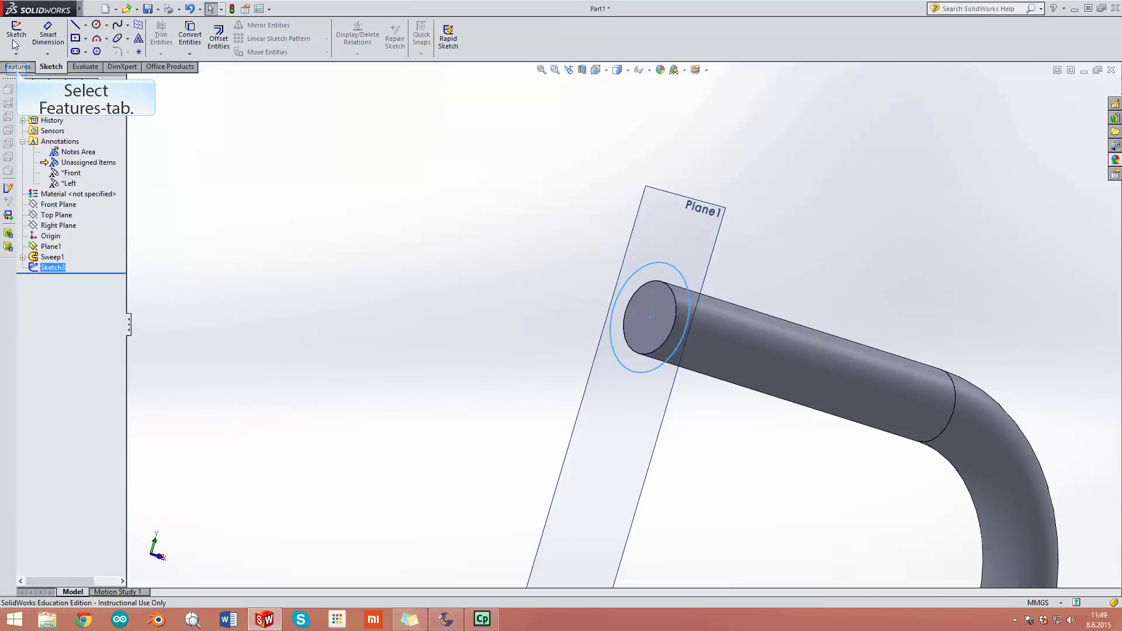
Step: Extrude the 6 mm circle to a 6 mm depth, creating Boss-Extrude1 on the tube end
click(17, 69)
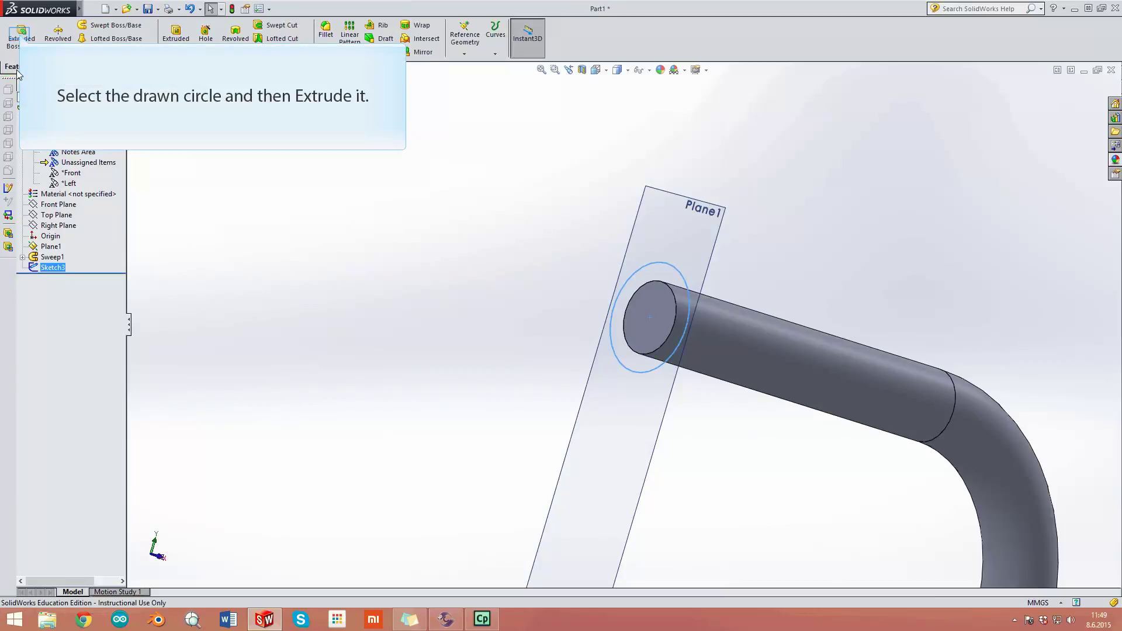
click(21, 36)
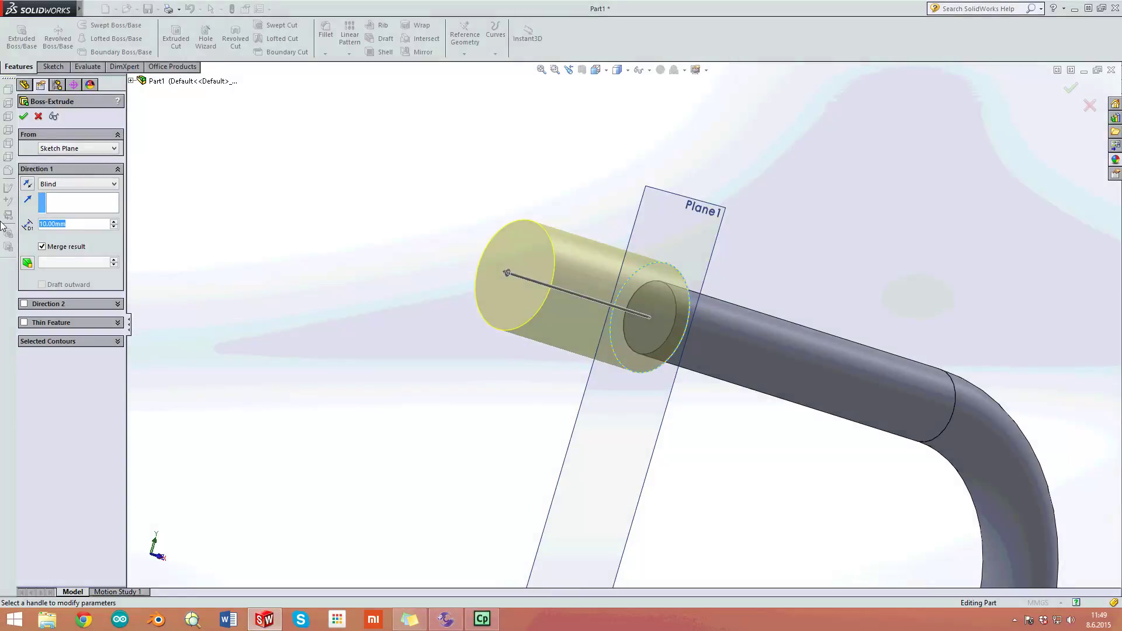
text(6)
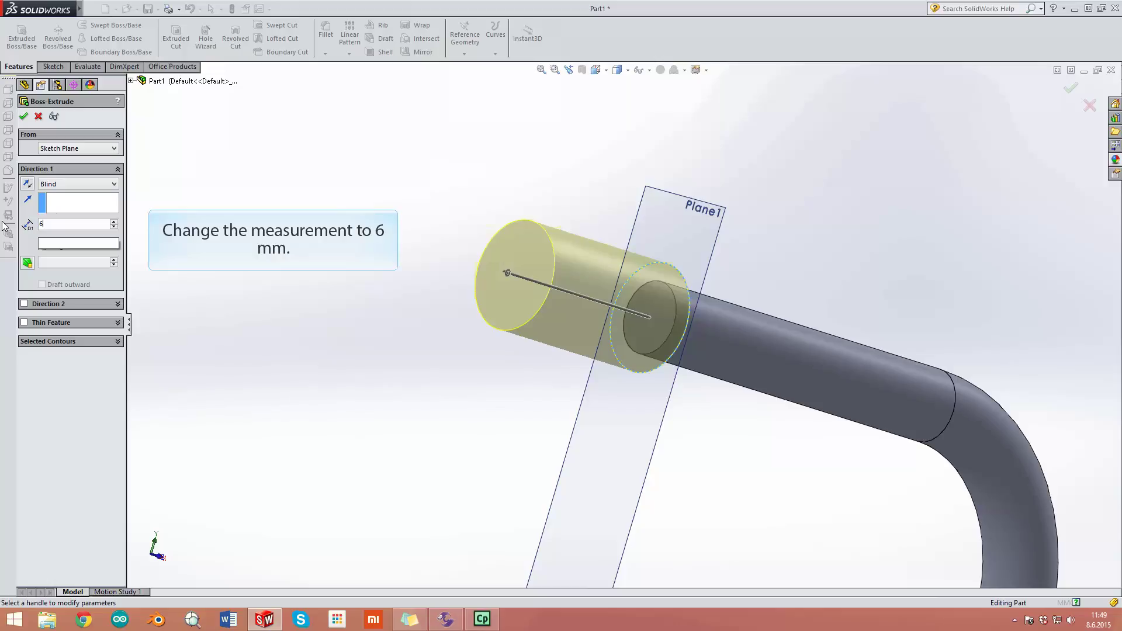
key(Return)
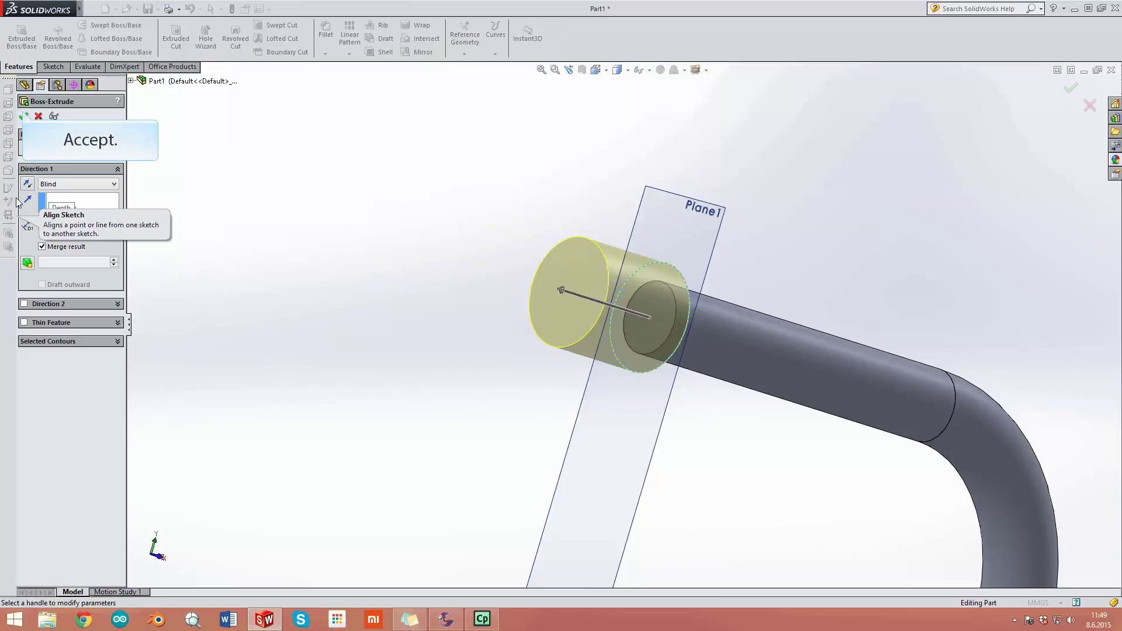
click(23, 116)
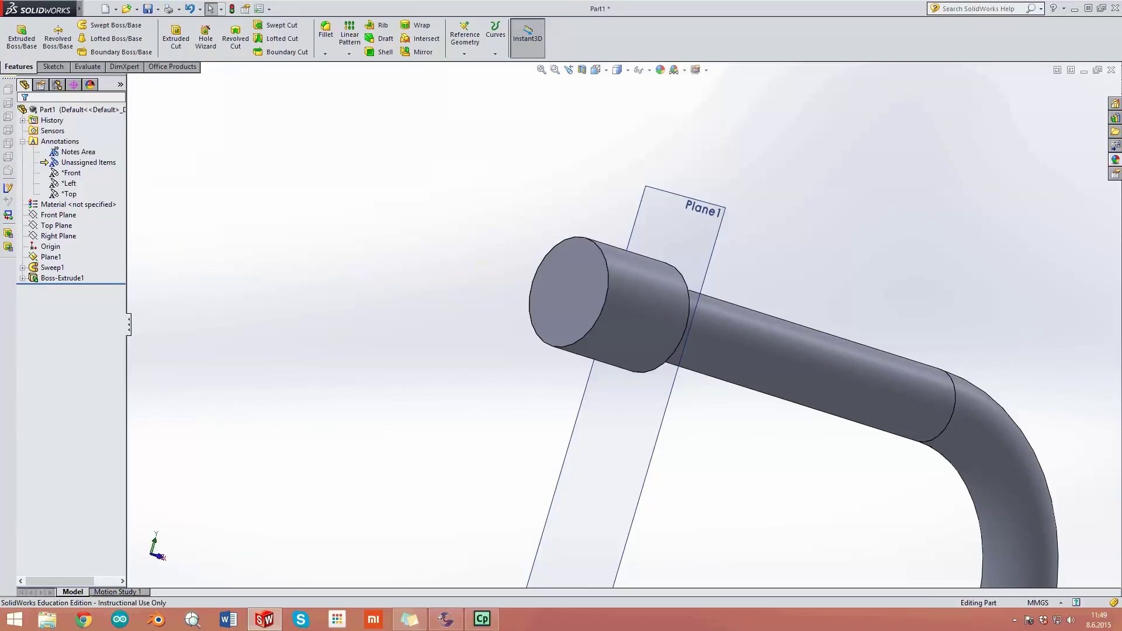
Step: Orbit the model so the round boss faces forward and start the Polygon sketch tool
middle_drag(374, 275, 480, 279)
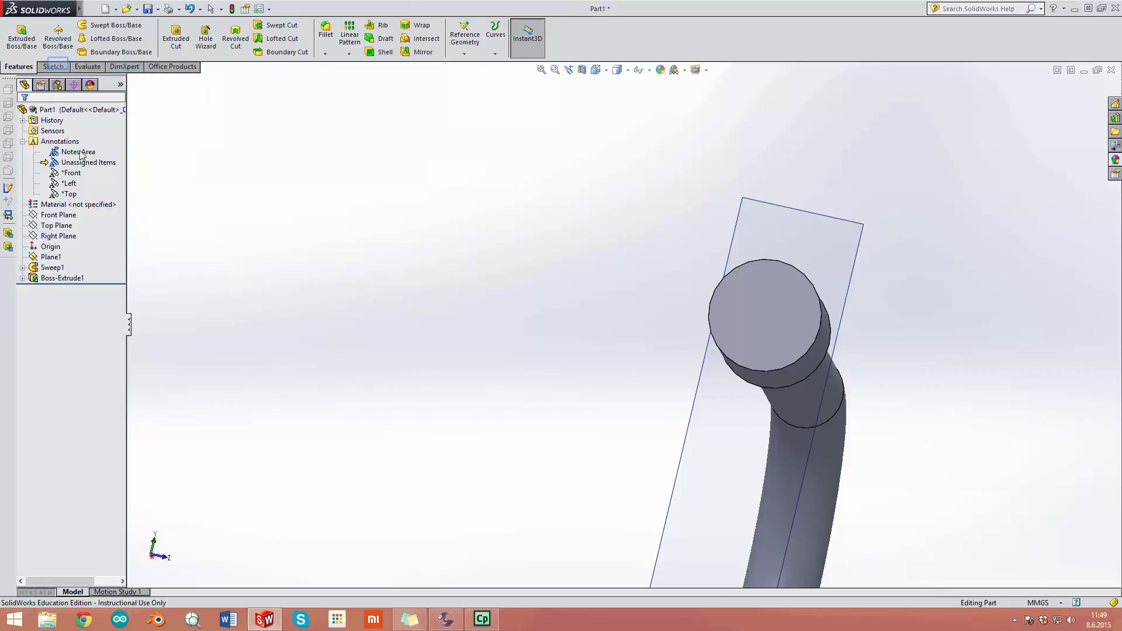
click(58, 66)
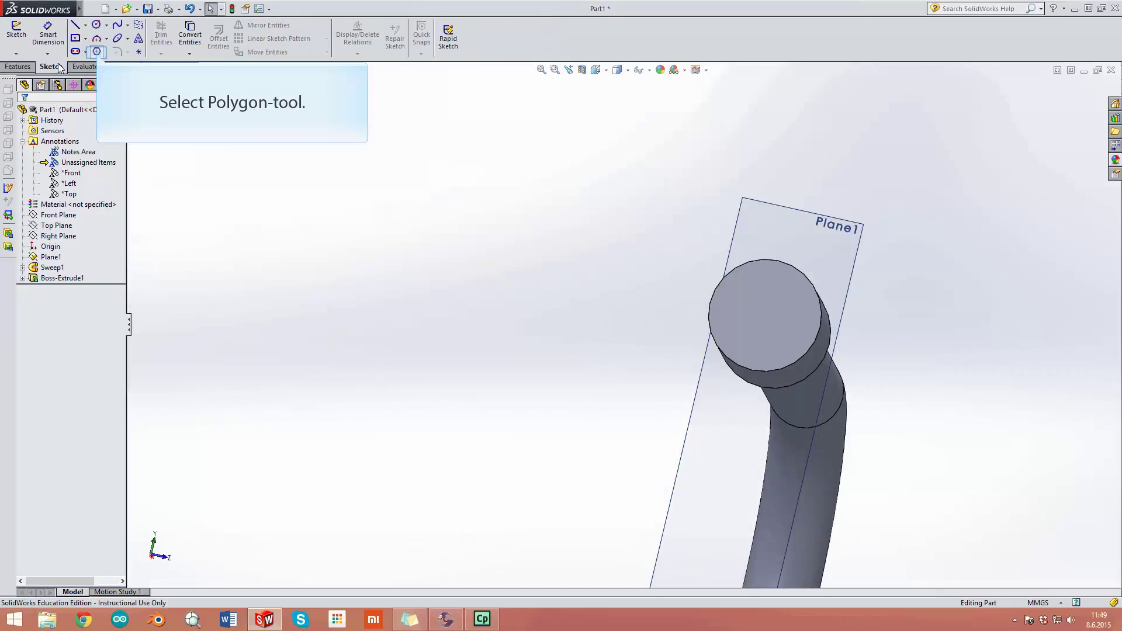
click(97, 52)
click(97, 52)
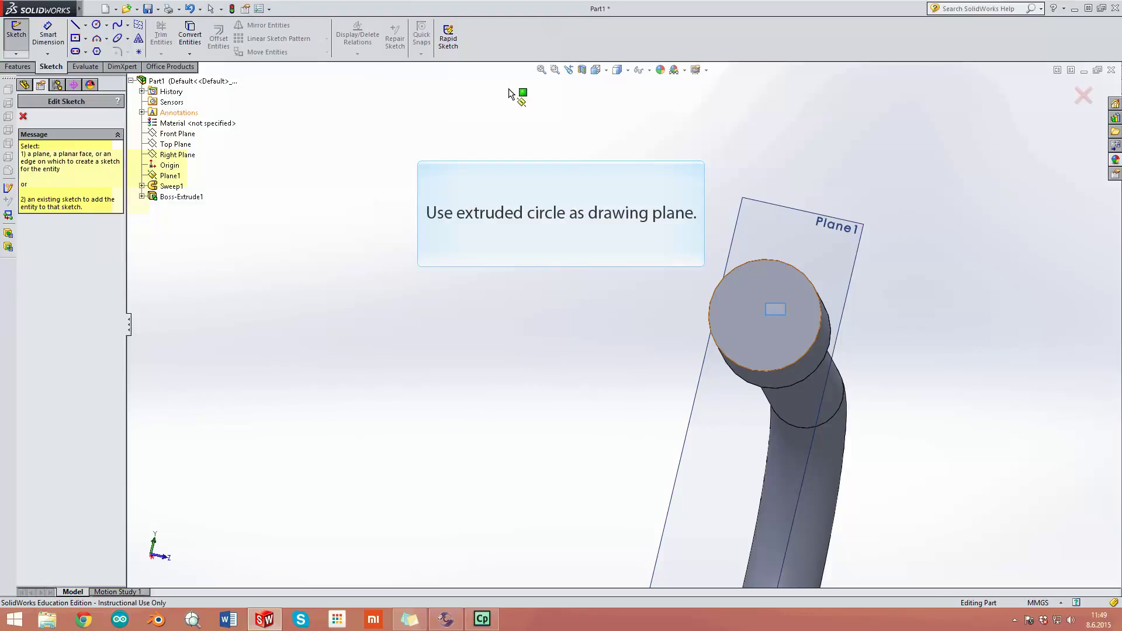
Step: Draw a six-sided polygon centred on the round boss's flat end face
click(776, 310)
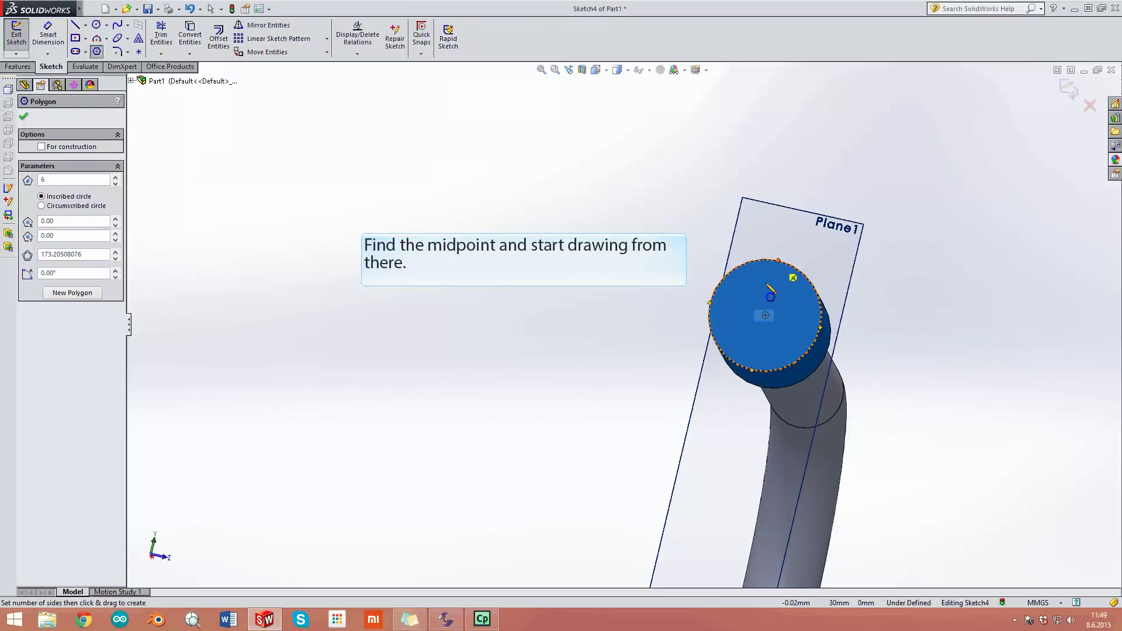
click(765, 316)
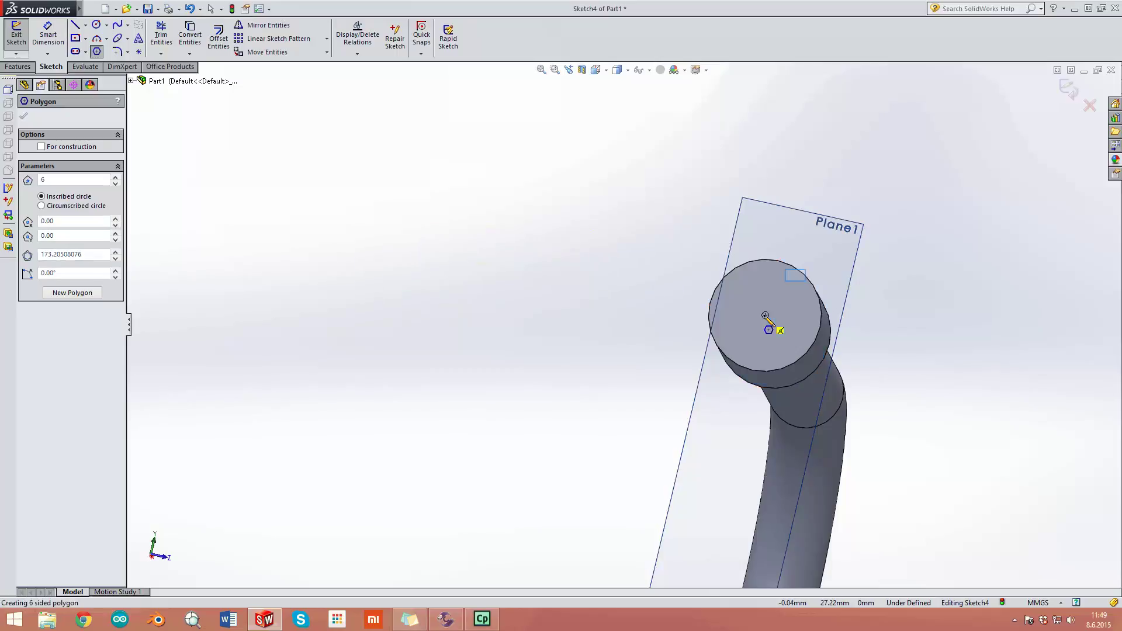
click(797, 277)
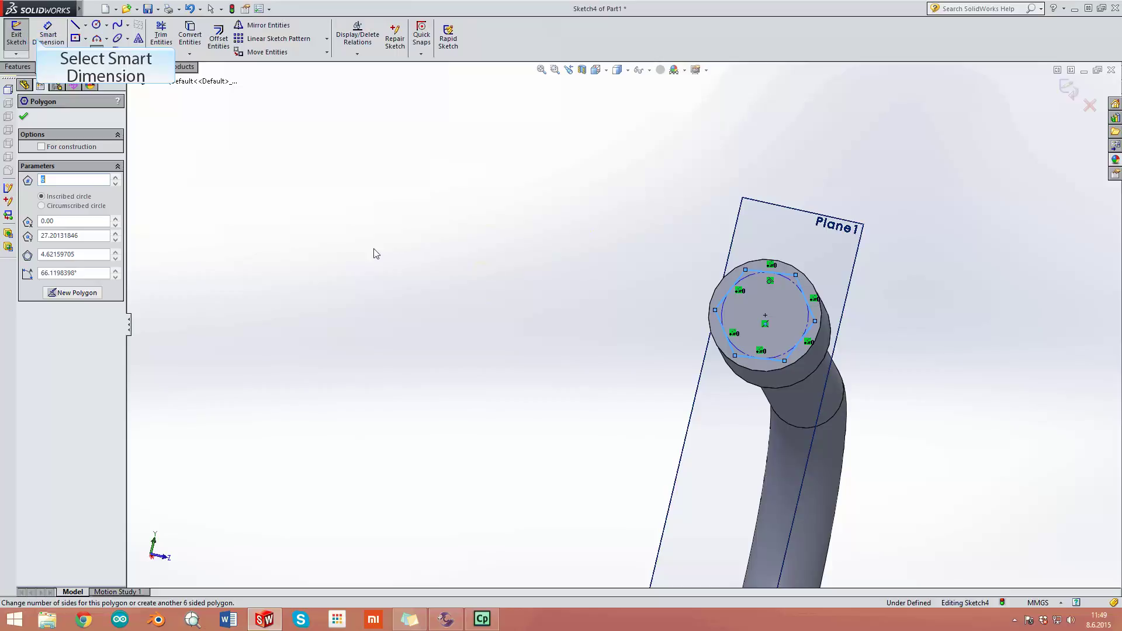
Step: Dimension the hexagon's construction circle to a 4.5 mm diameter with Smart Dimension
click(40, 39)
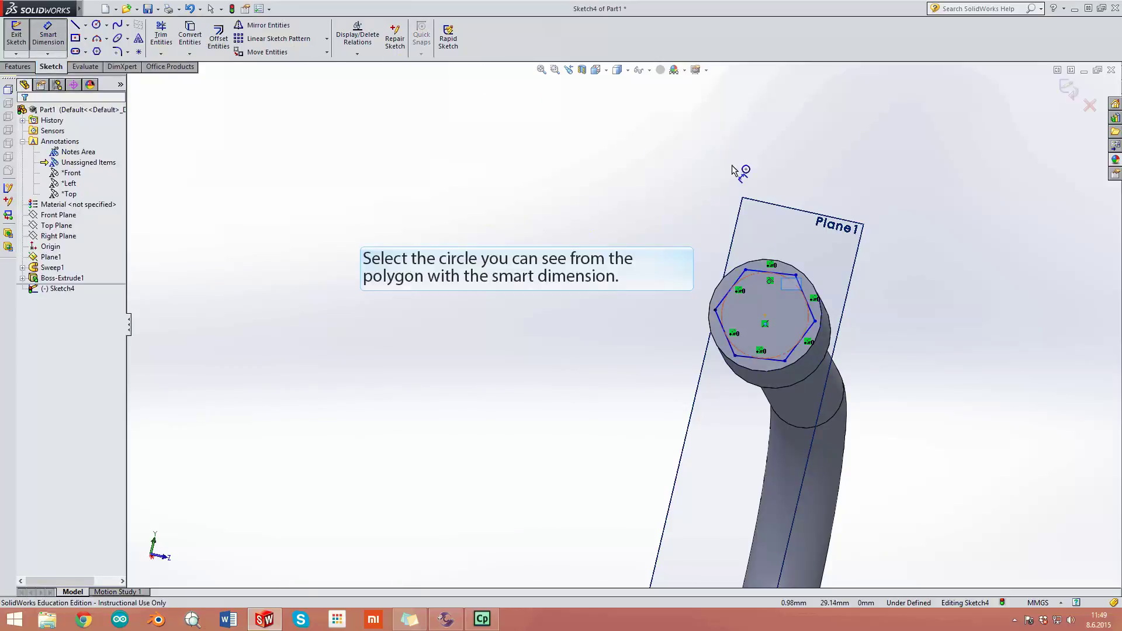
click(792, 289)
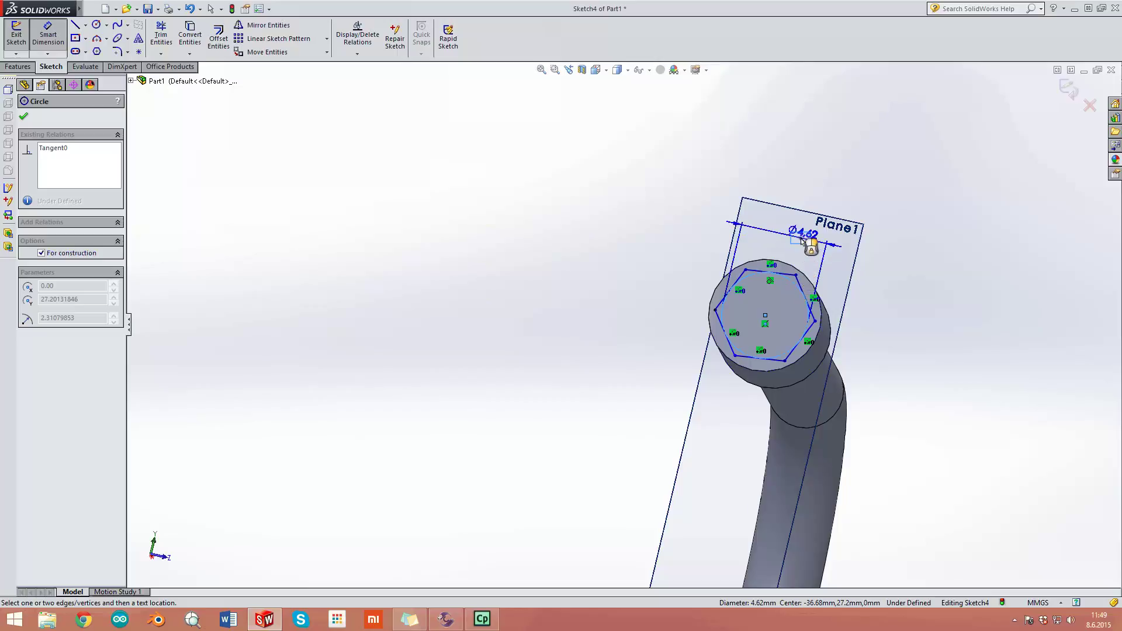
click(803, 241)
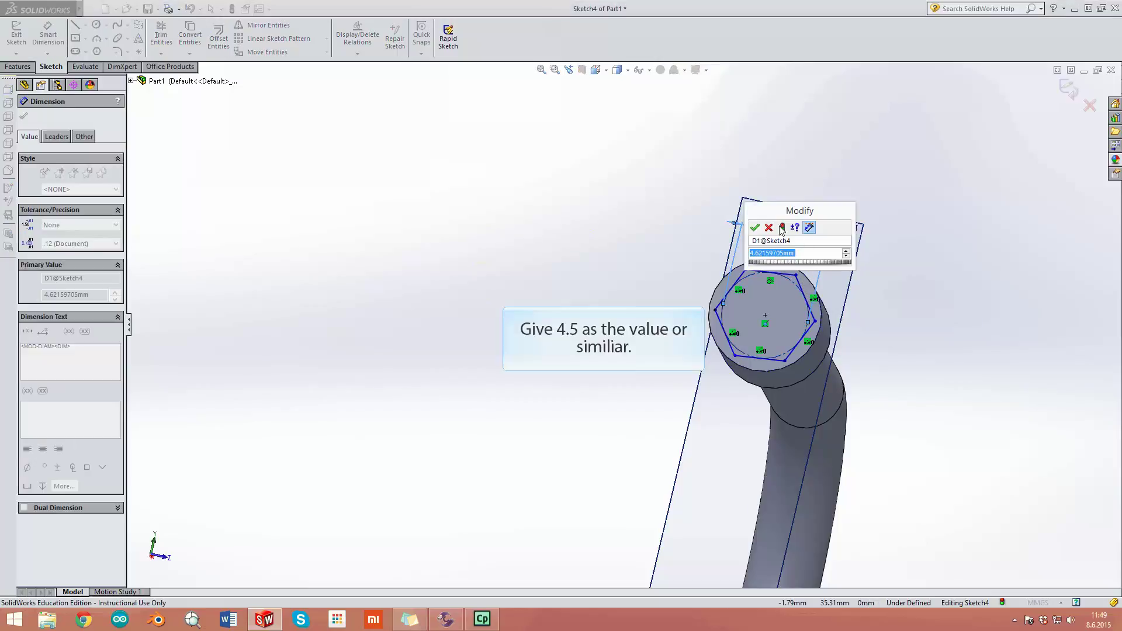
text(4.5)
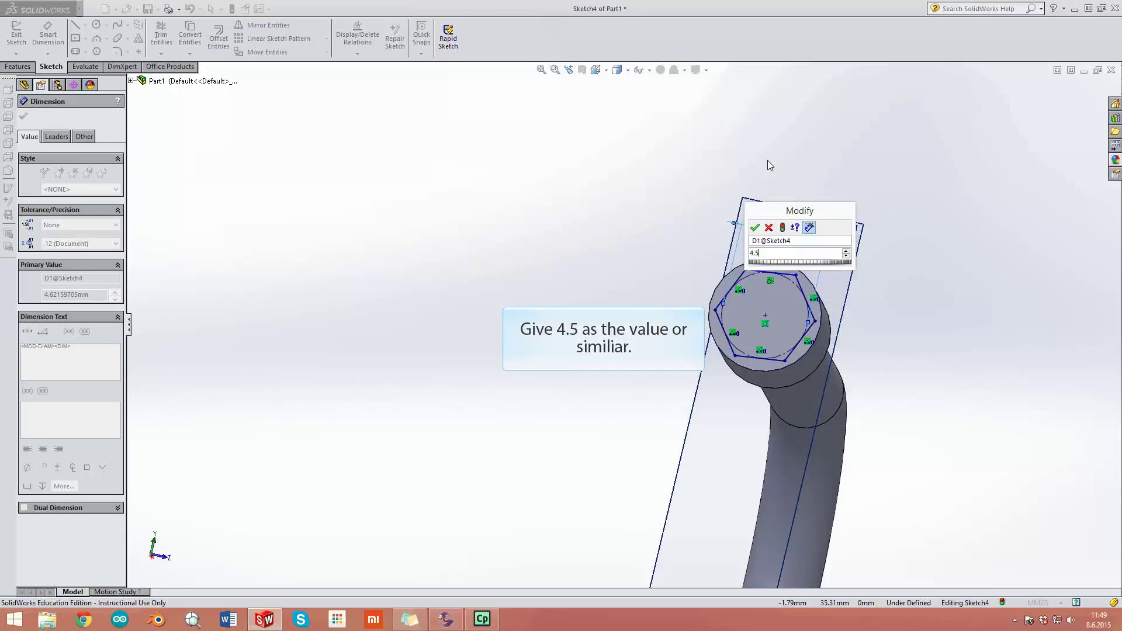
key(Return)
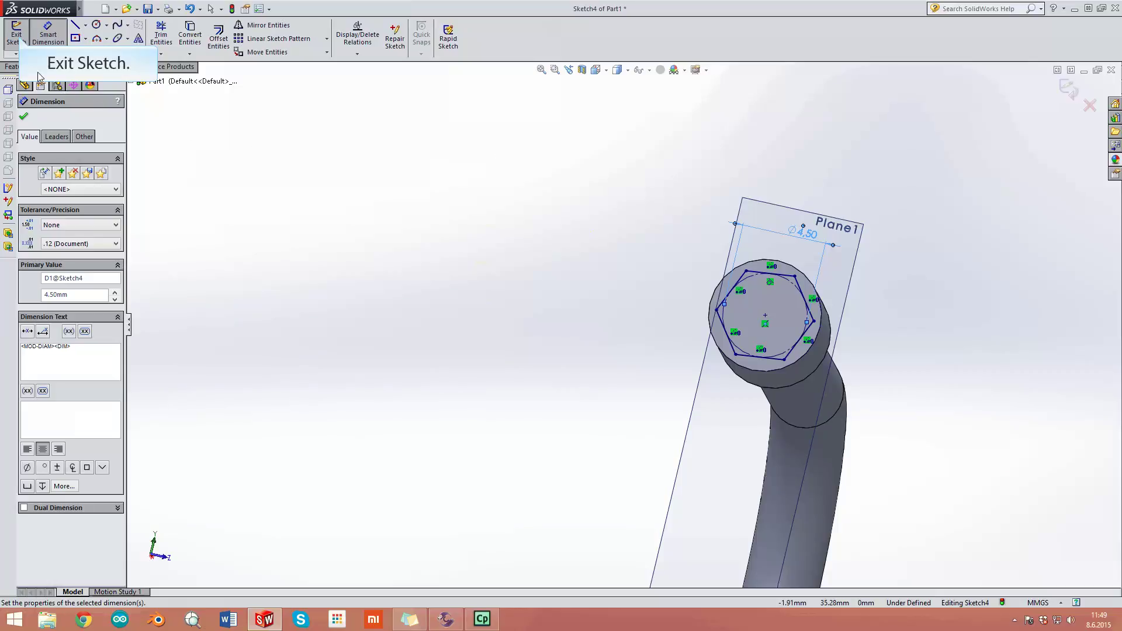
Step: Exit Sketch4 and extrude-cut the hexagon 4 mm blind into the boss
click(19, 39)
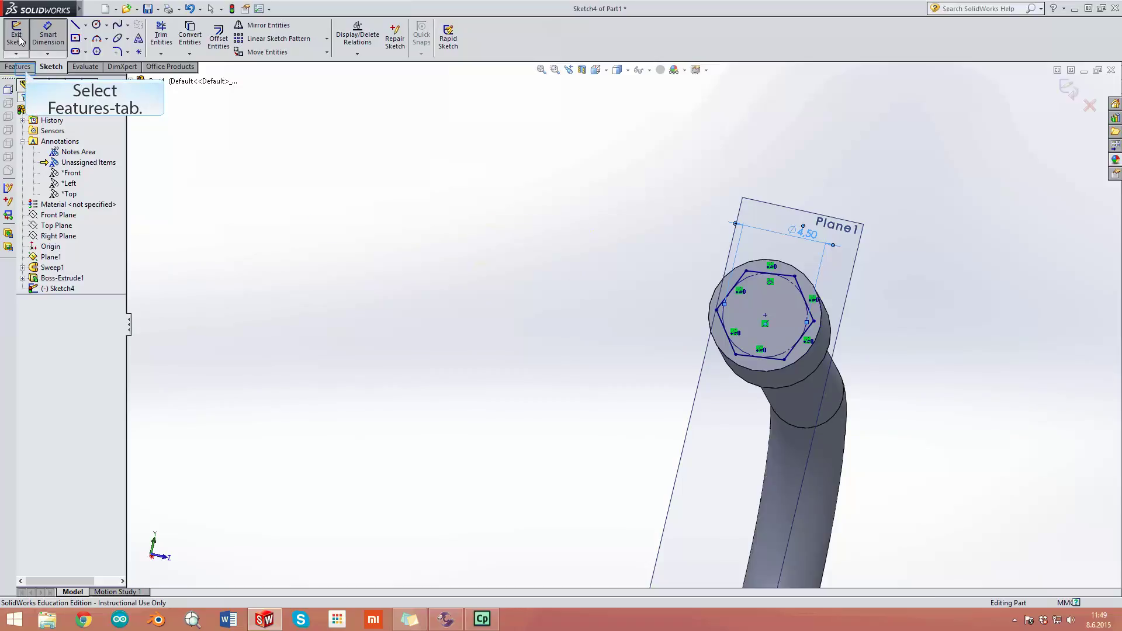
click(26, 69)
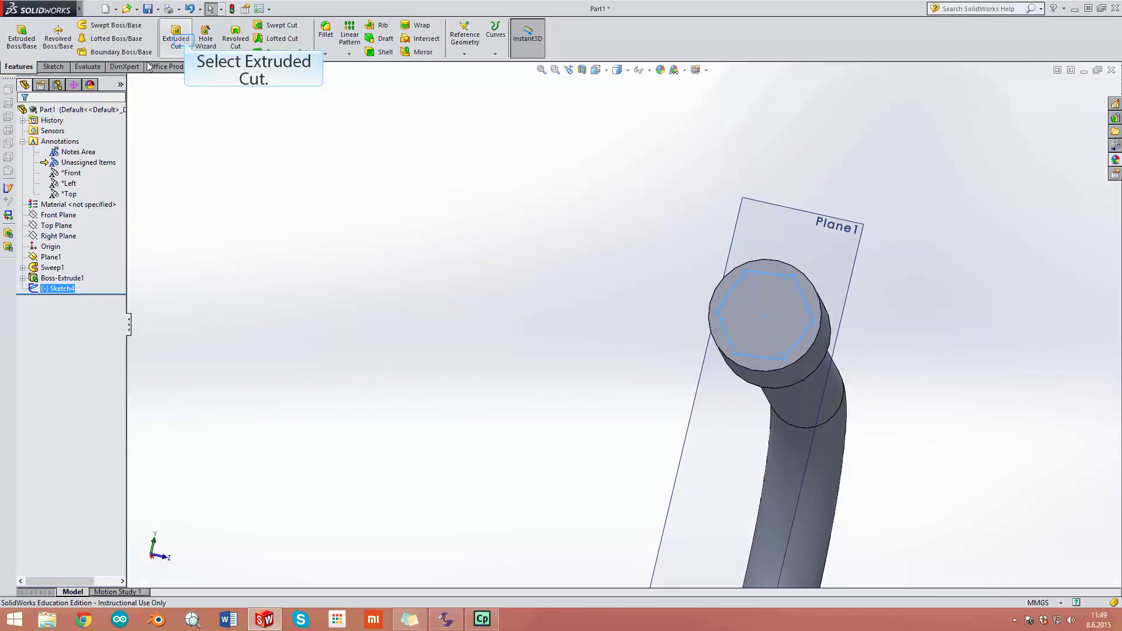
click(186, 45)
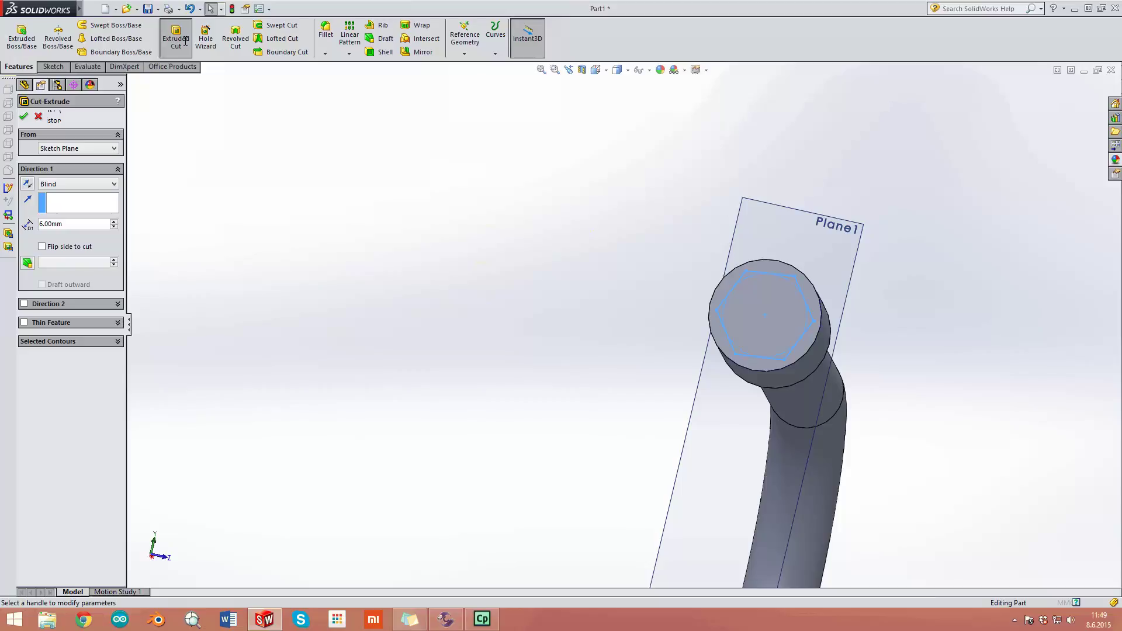
double_click(89, 224)
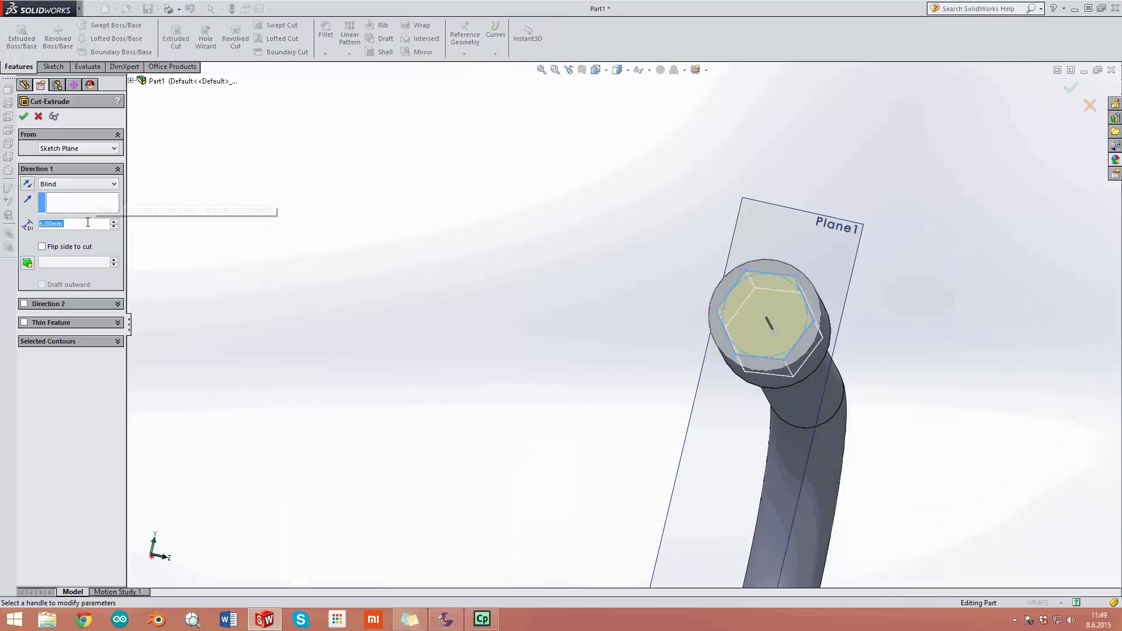
text(4)
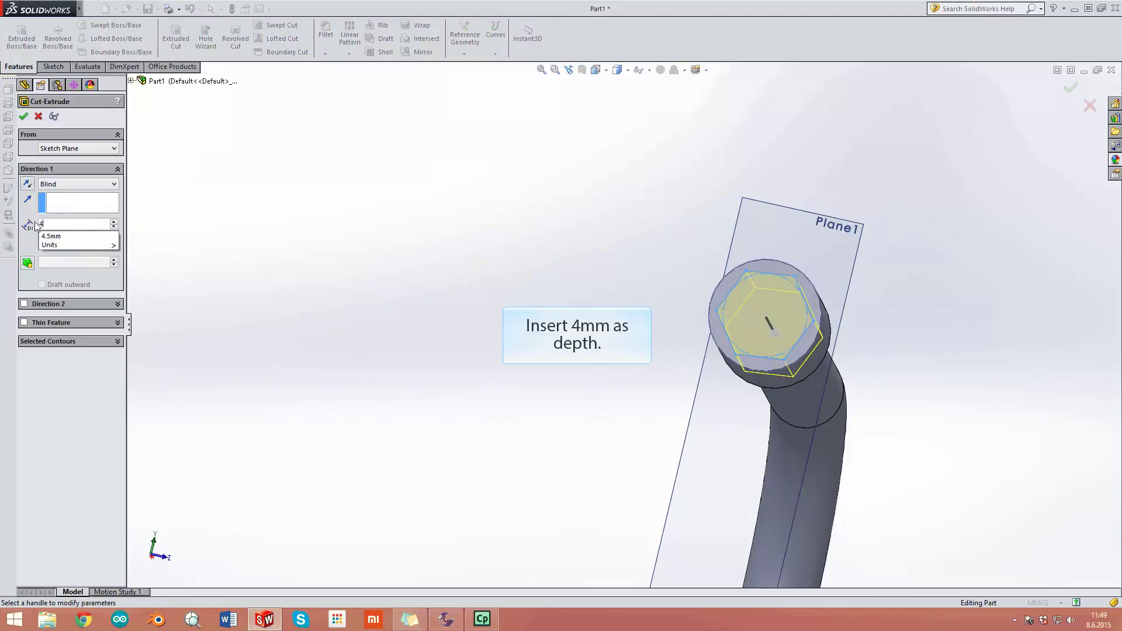
key(Return)
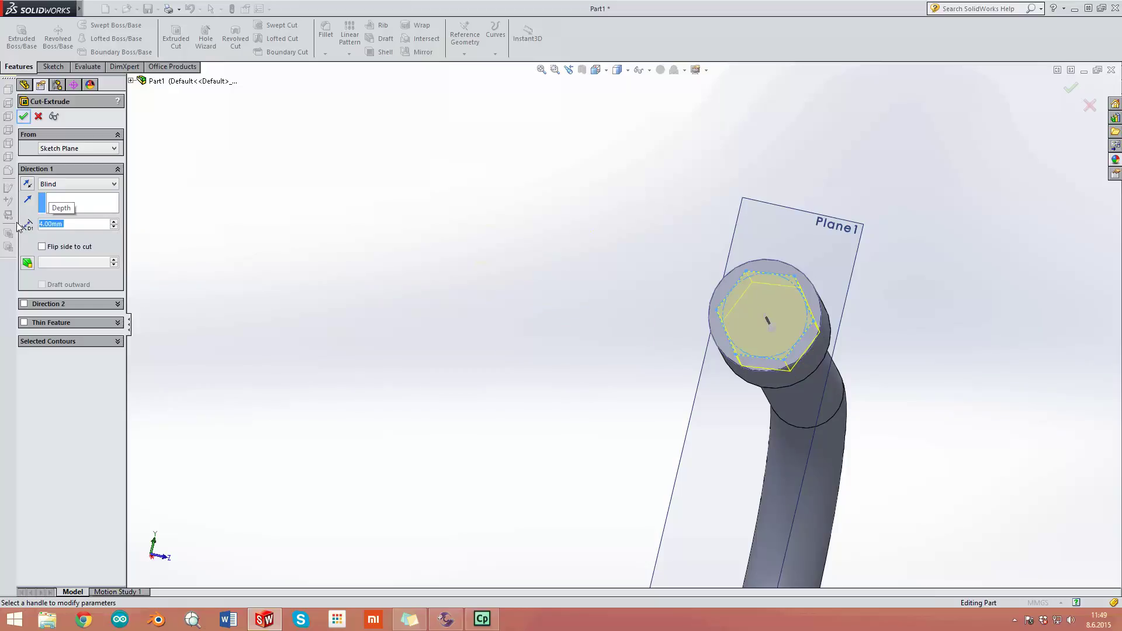
click(24, 115)
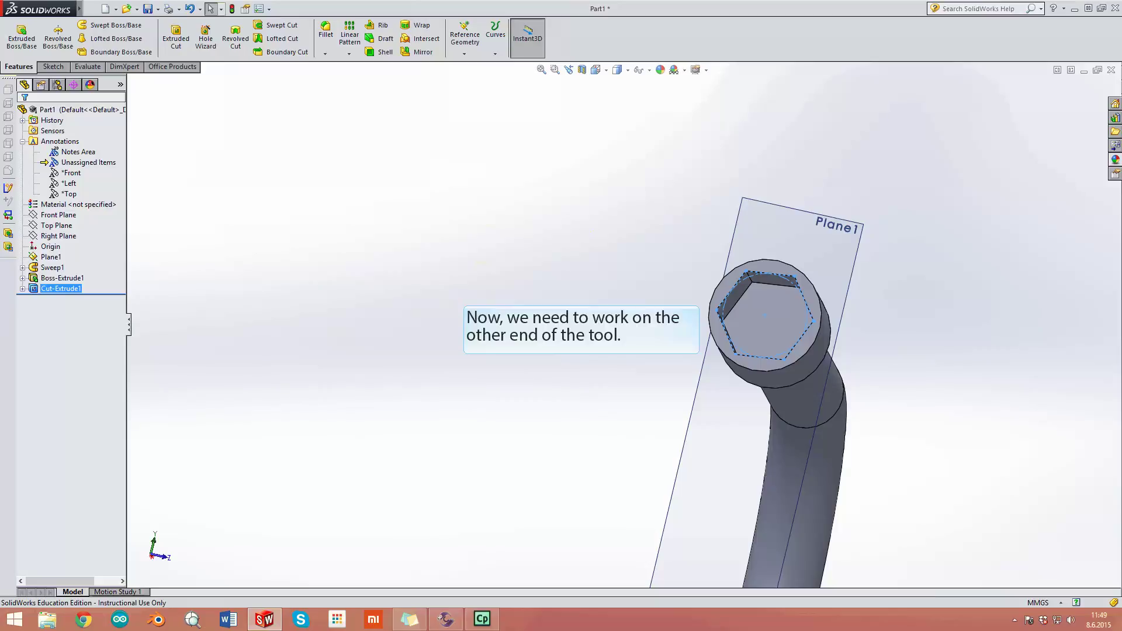
Step: Zoom and orbit to the tube's far end, then view its end face Normal To
scroll(522, 355, up, 3)
scroll(517, 346, up, 3)
scroll(529, 386, up, 2)
scroll(561, 401, up, 2)
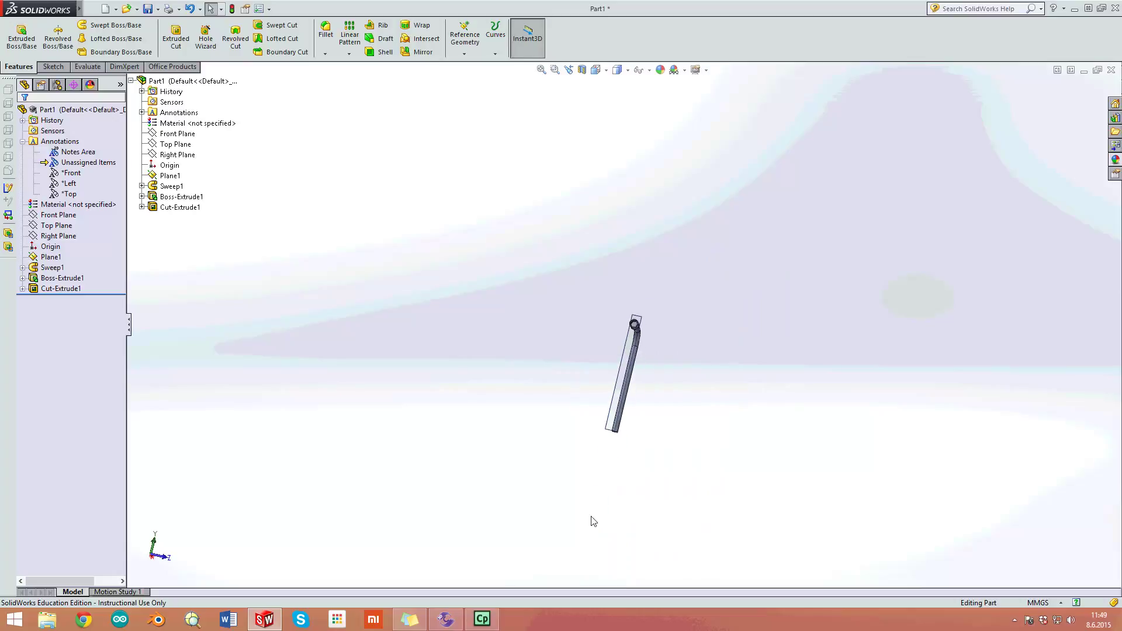
scroll(614, 446, down, 2)
scroll(621, 321, down, 2)
scroll(606, 395, down, 3)
middle_drag(629, 299, 649, 140)
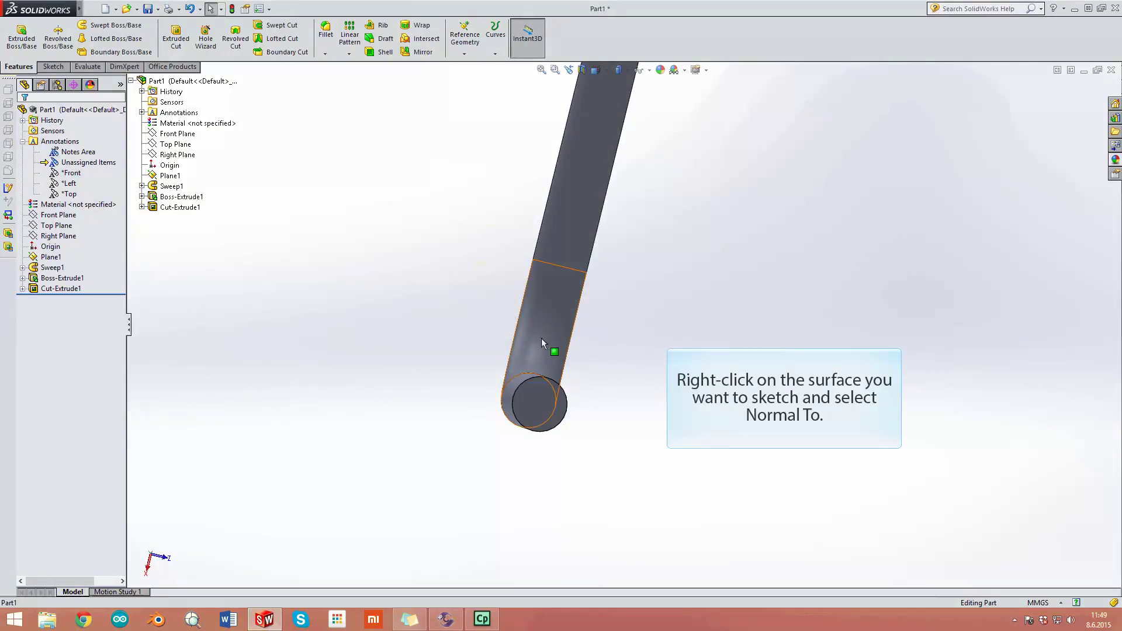
right_click(538, 390)
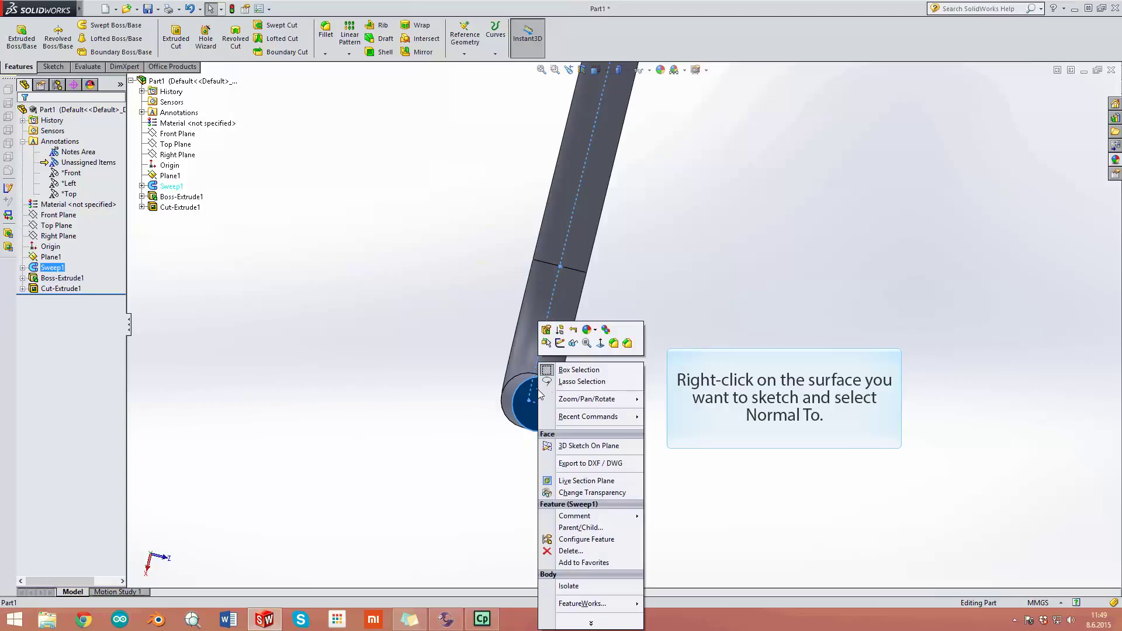
click(600, 343)
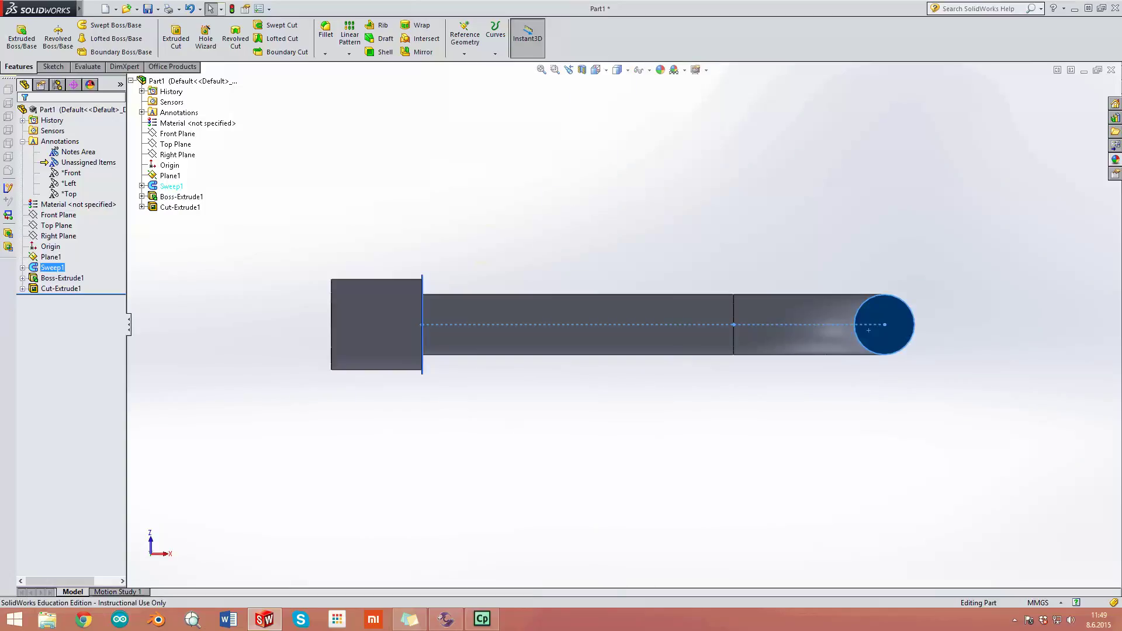
Step: Start a new sketch and draw a hexagon centred on the tube's opposite end face
key(Escape)
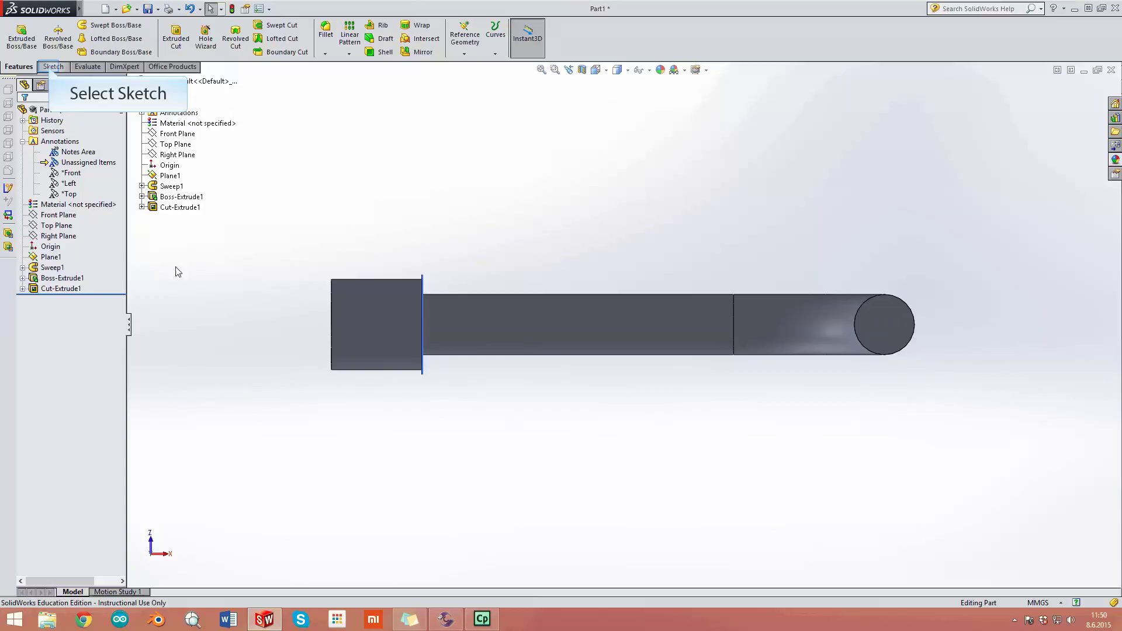
click(52, 67)
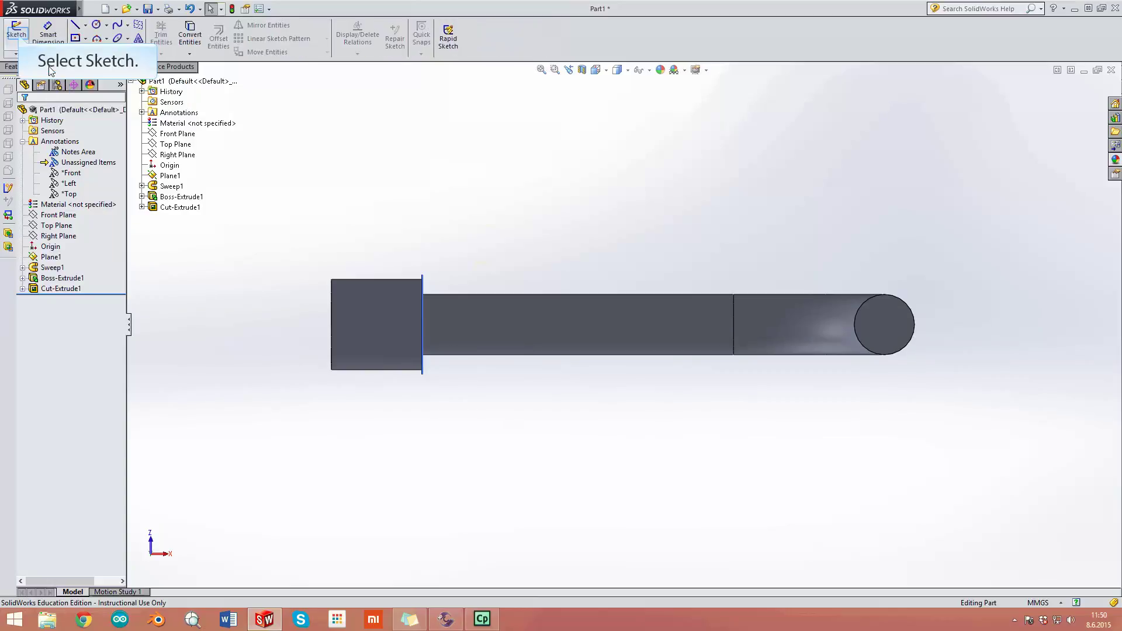
click(17, 31)
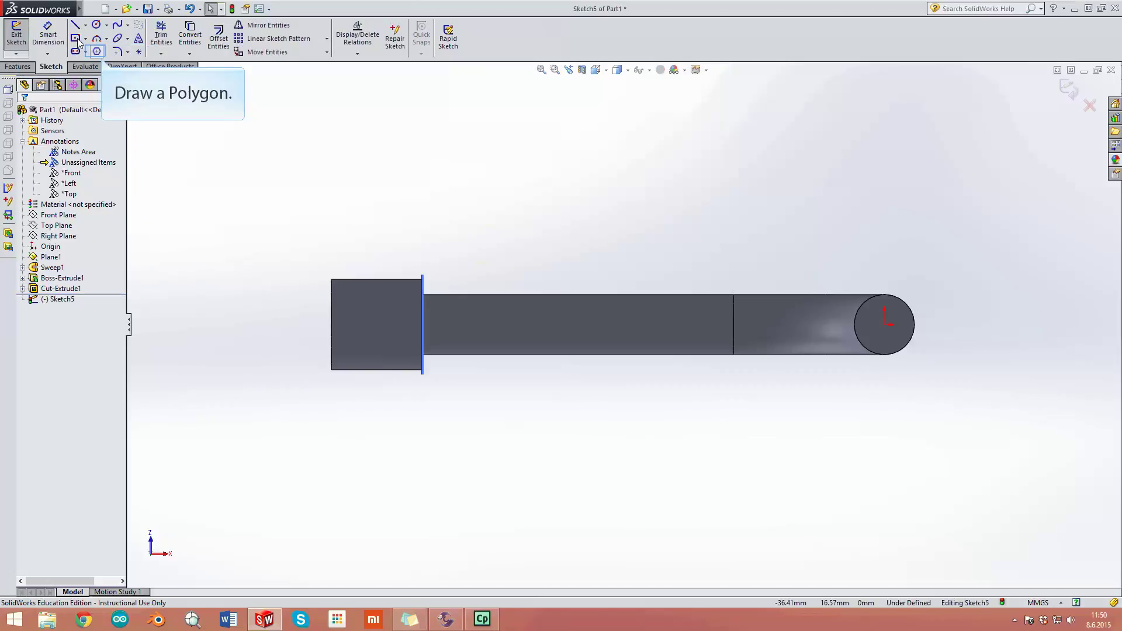
click(97, 53)
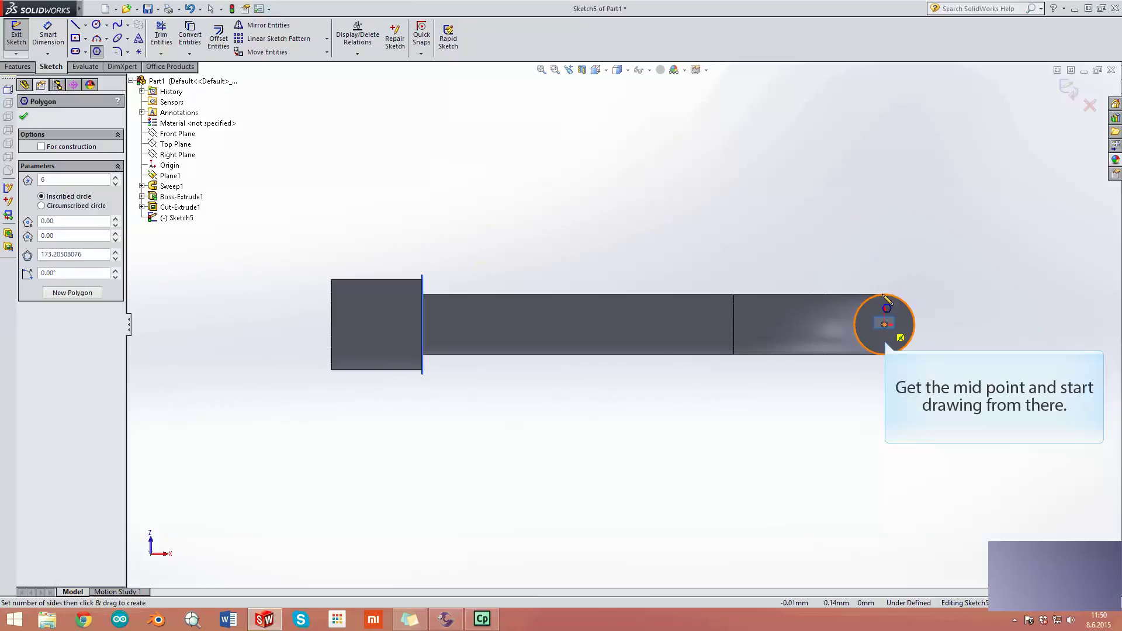
click(884, 324)
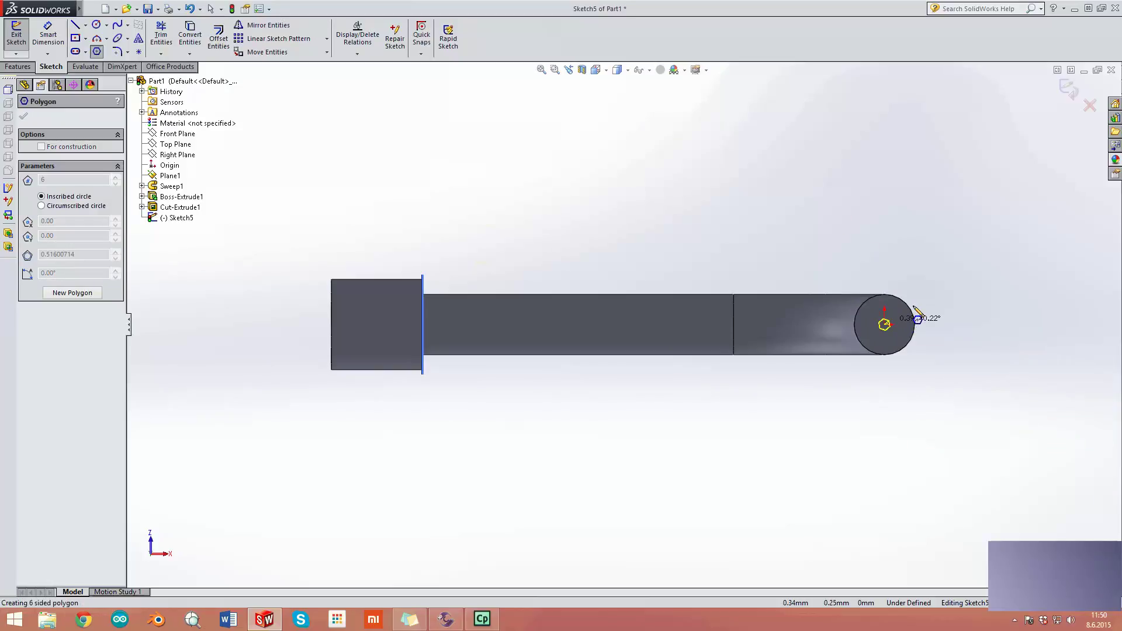
drag(915, 307, 920, 302)
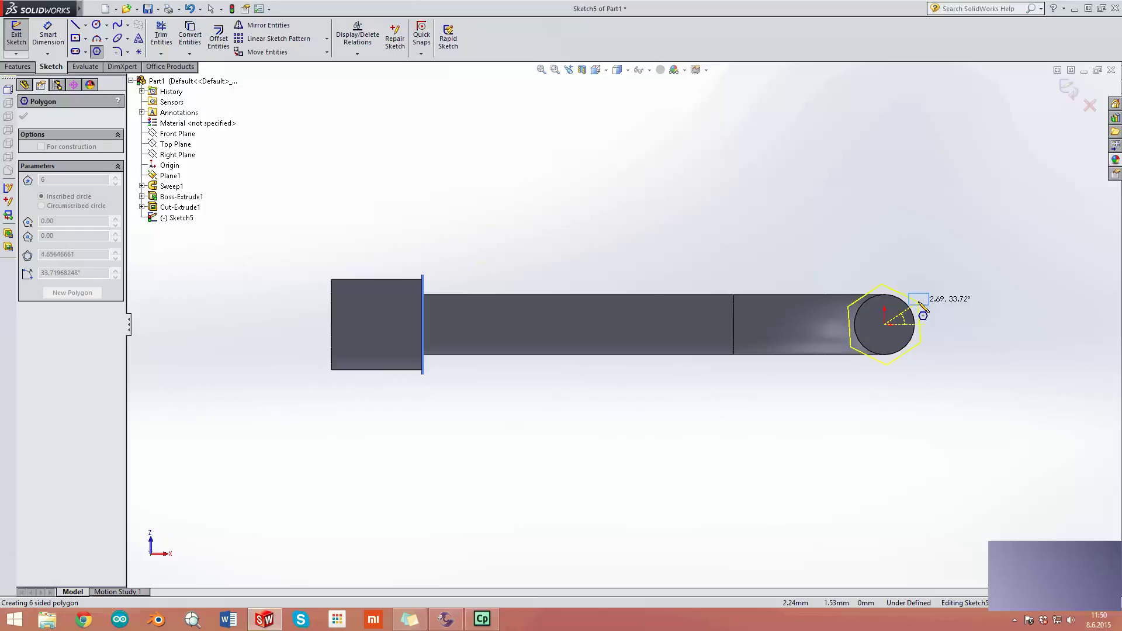
click(919, 299)
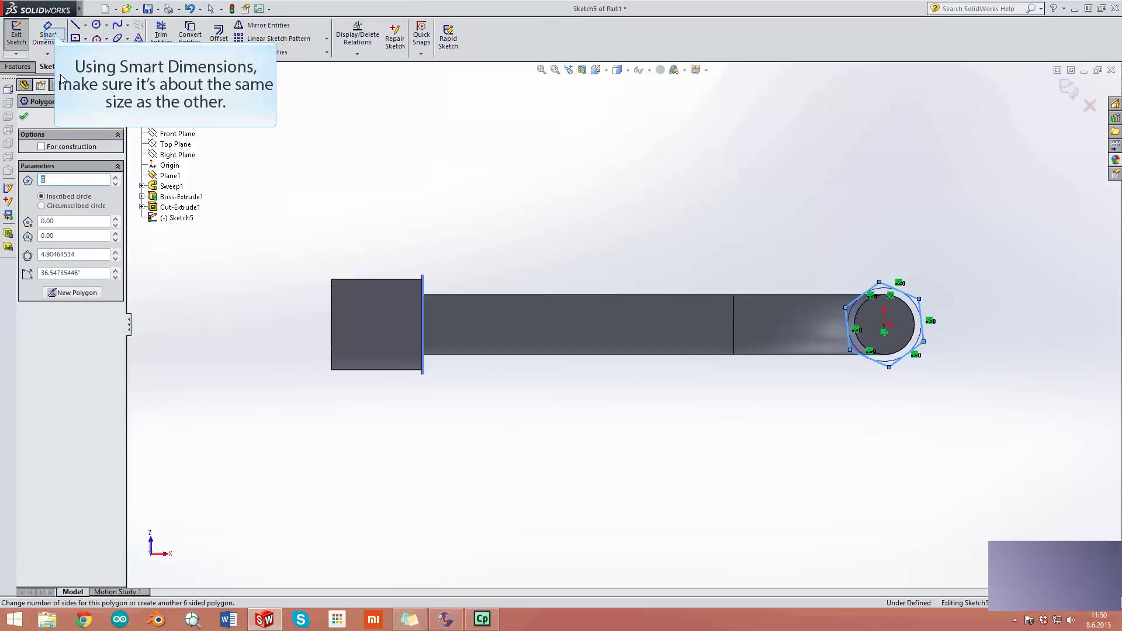
click(52, 34)
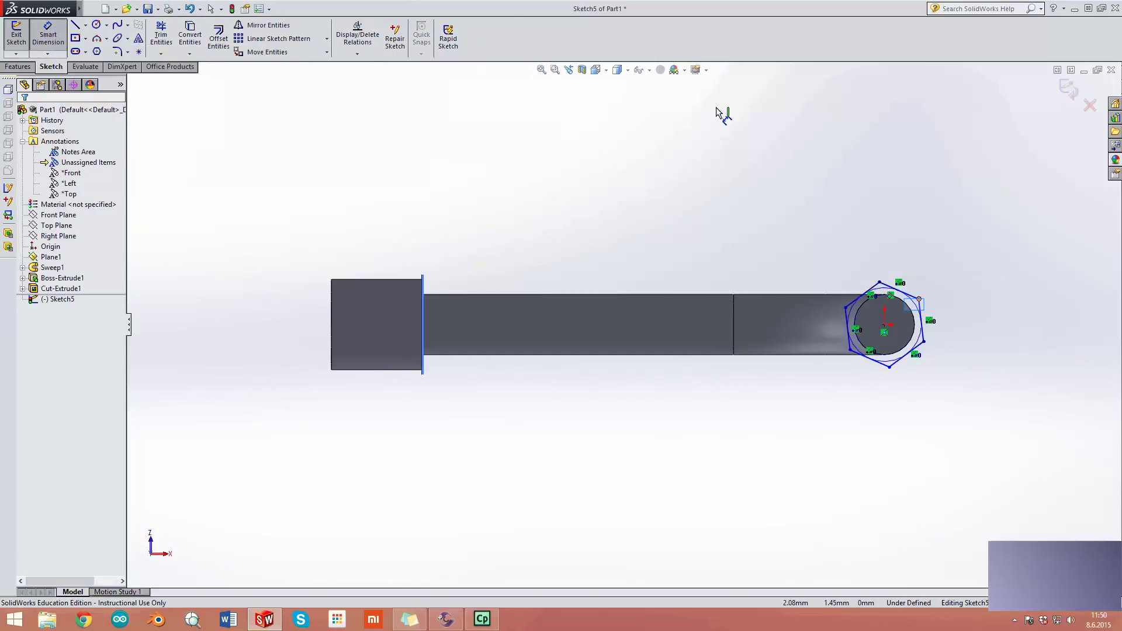
Step: Dimension the new hexagon's construction circle to 4.5 mm diameter and exit Sketch5
click(914, 304)
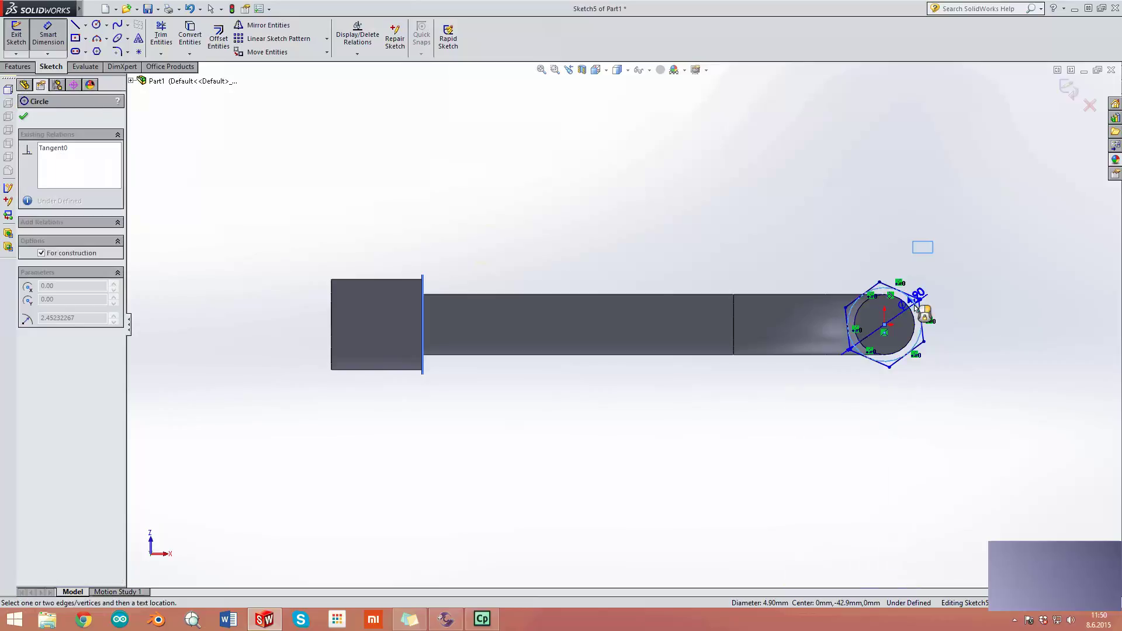
click(925, 250)
text(4.)
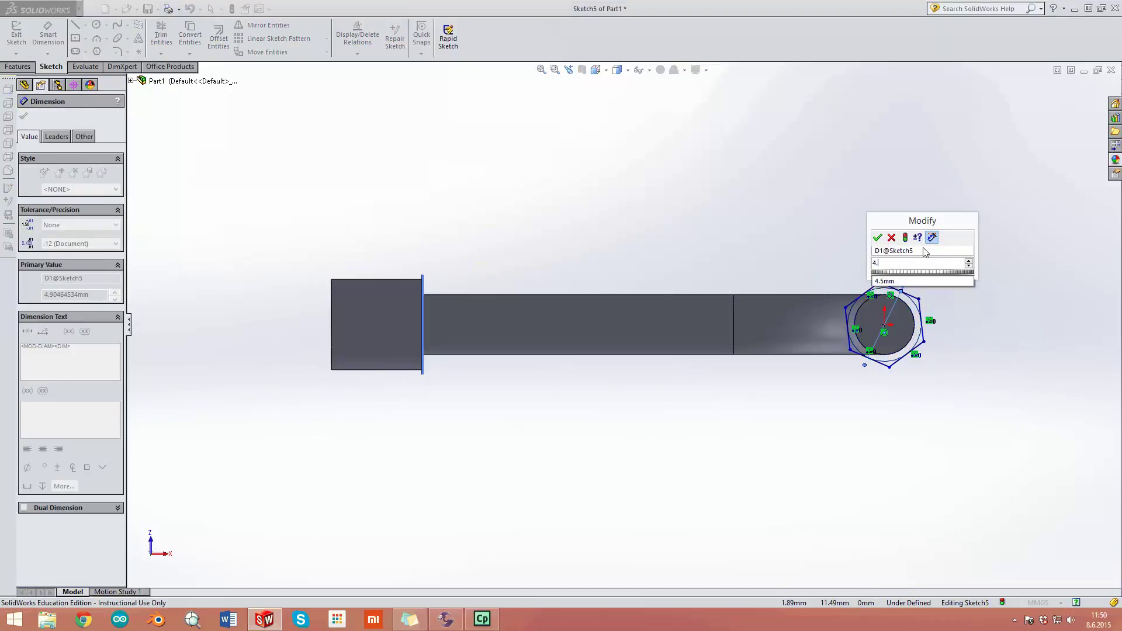
text(5)
key(Return)
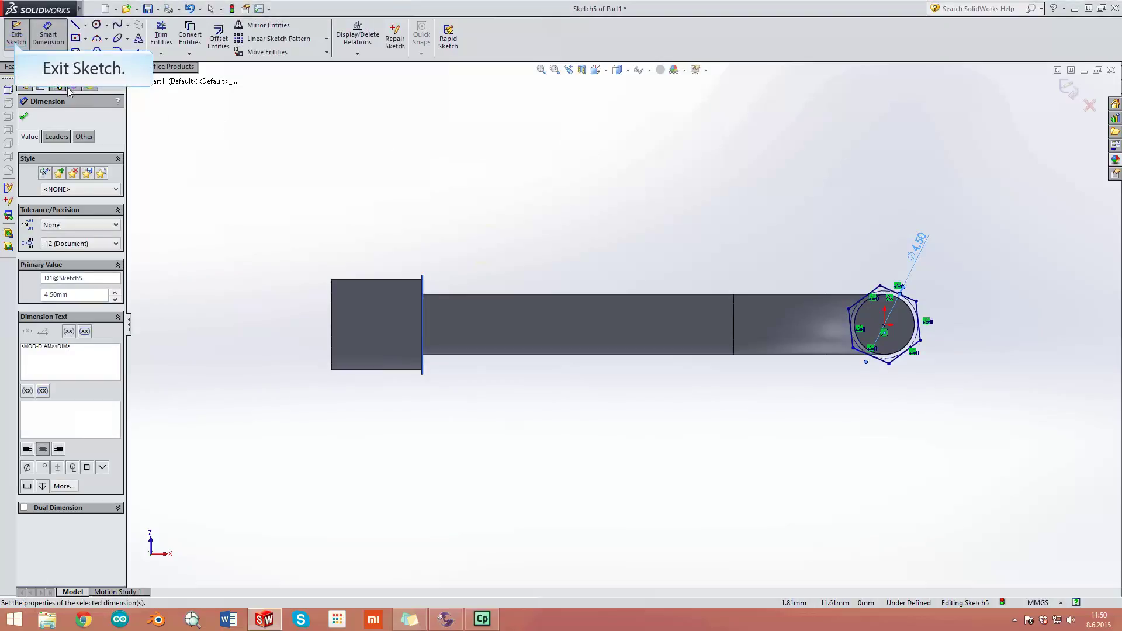
click(17, 49)
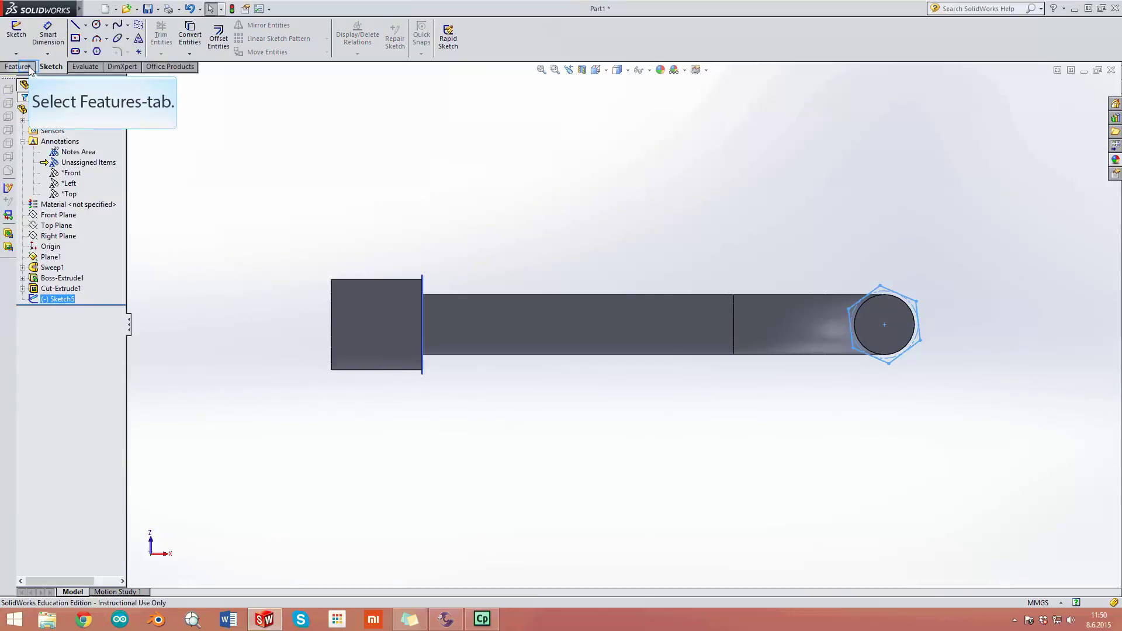
Step: Extrude Sketch5's hexagon as a boss at the default 4 mm blind depth
click(30, 68)
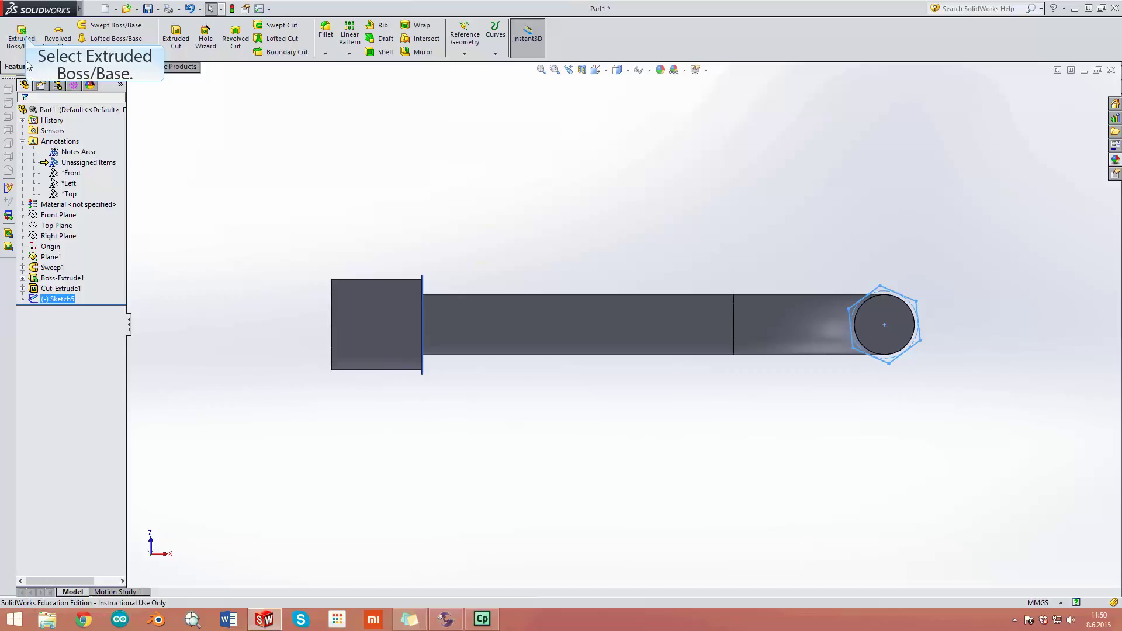
click(26, 40)
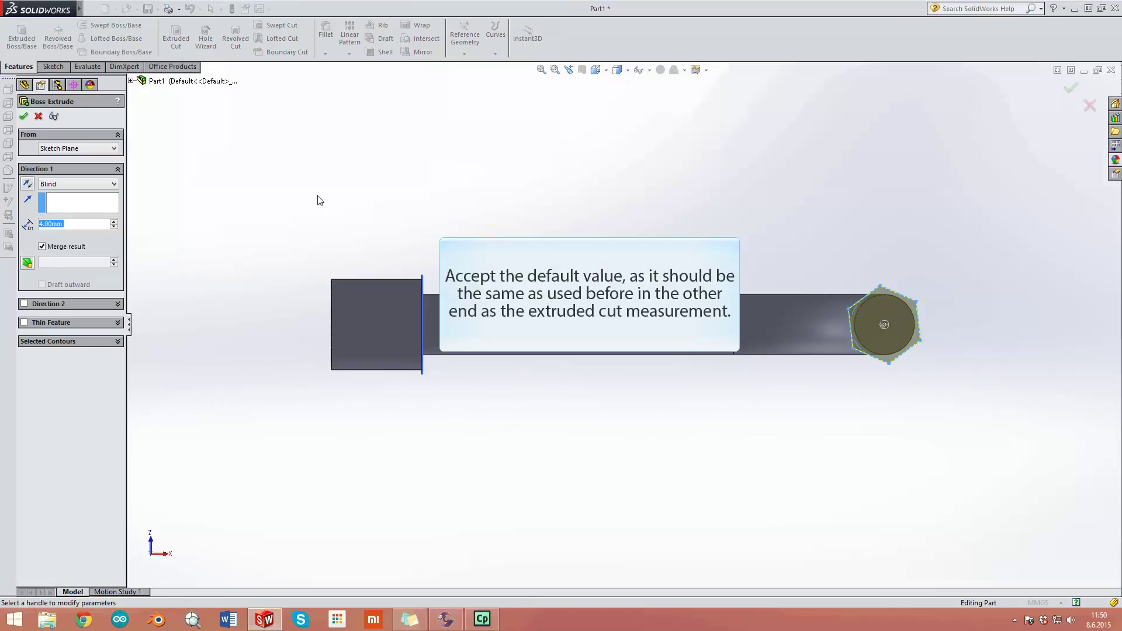
key(Return)
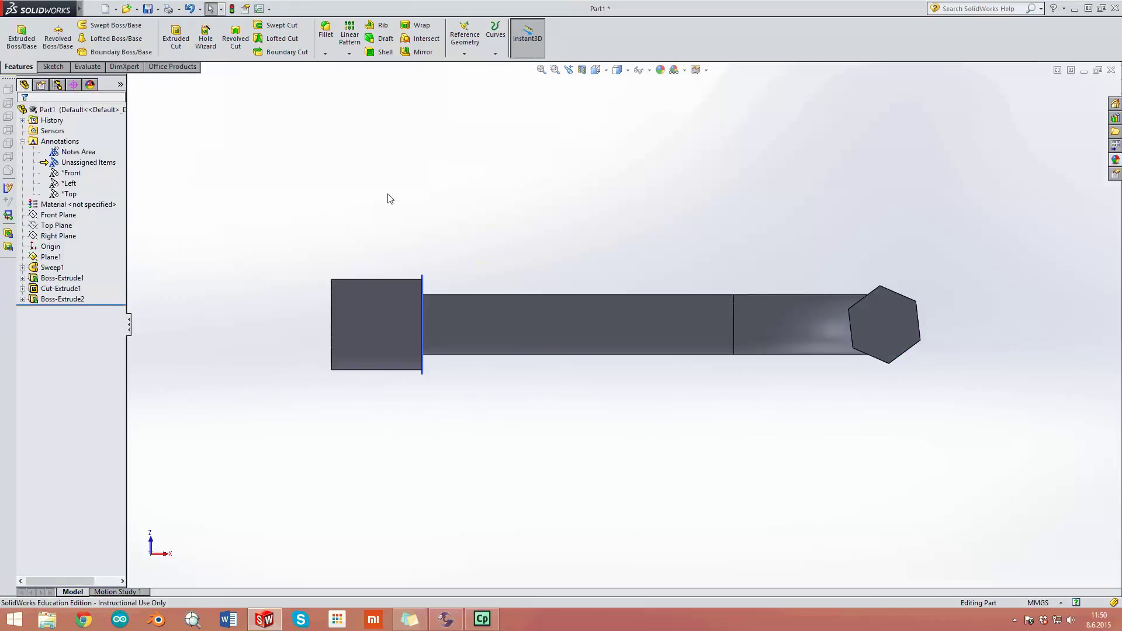